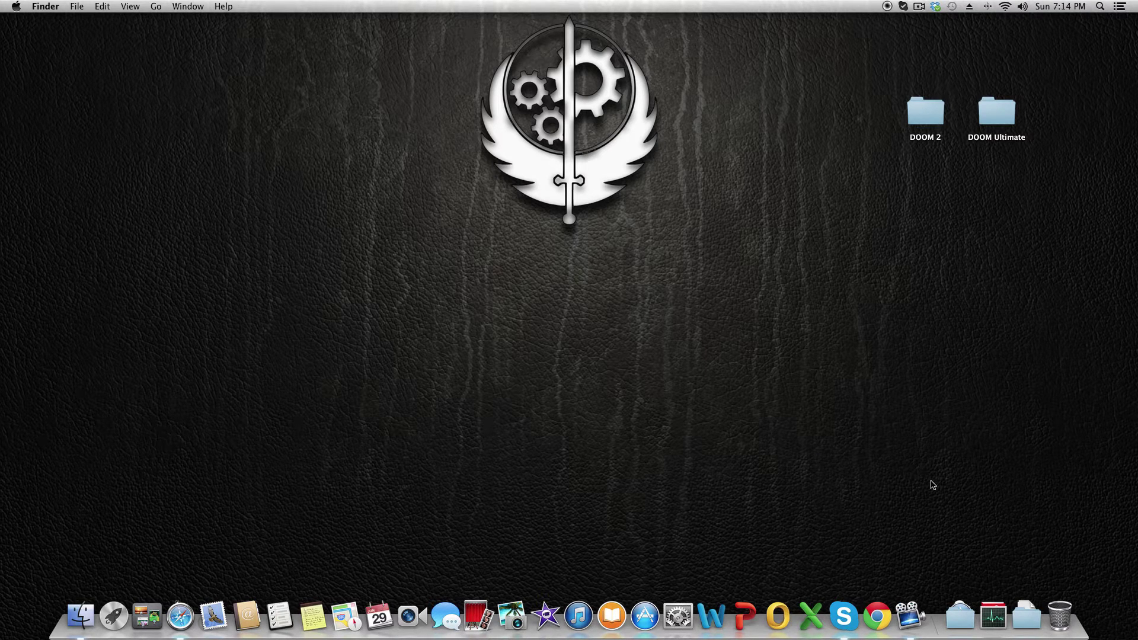
# - Launch Wineskin Winery from the first page of Launchpad
pyautogui.click(114, 617)
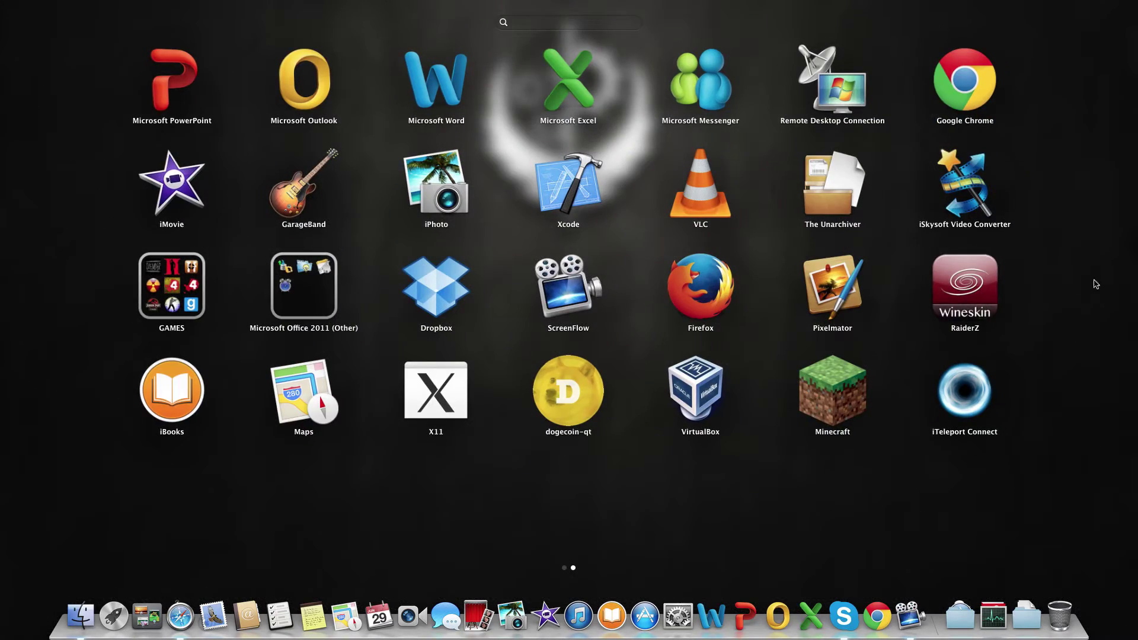
pyautogui.hscroll(-2, 270, 295)
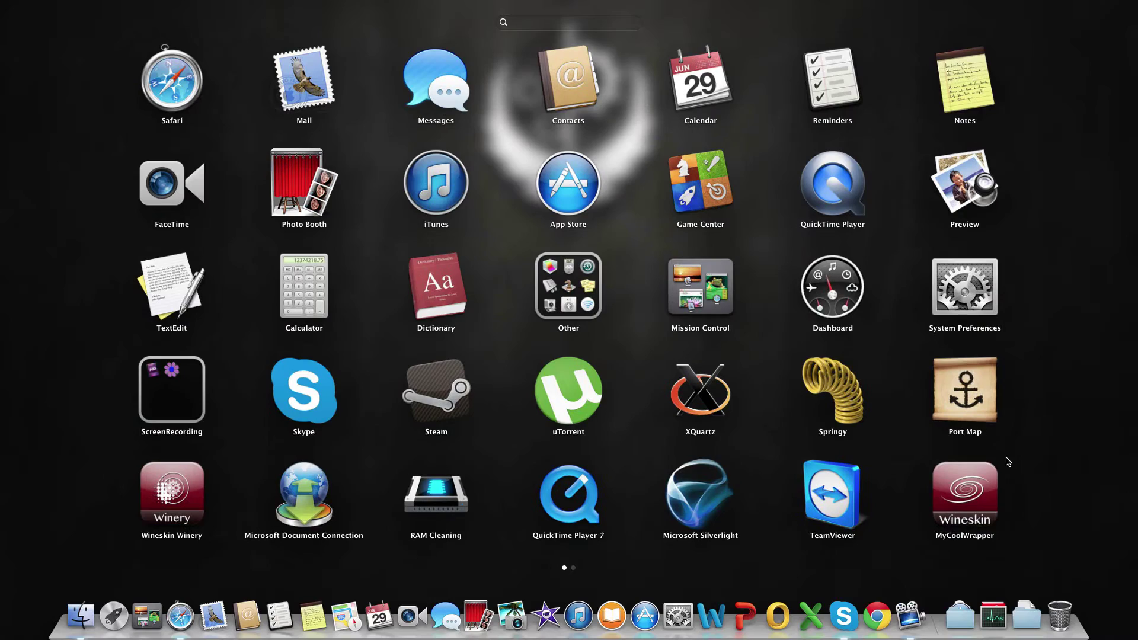
pyautogui.click(167, 487)
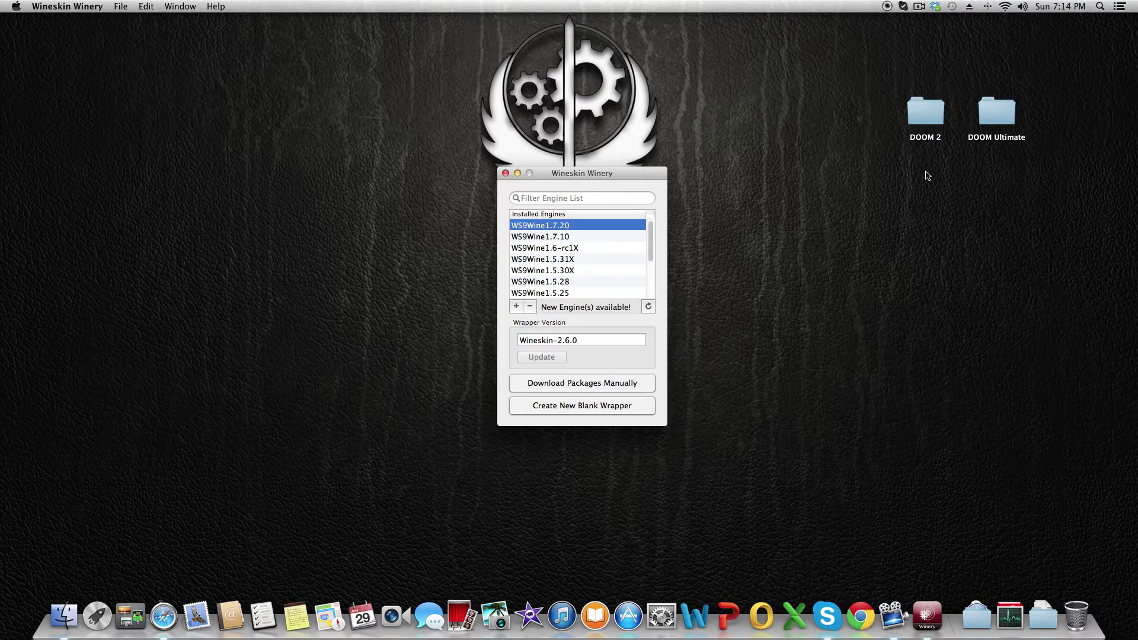
pyautogui.moveTo(884, 131); pyautogui.dragTo(974, 91)
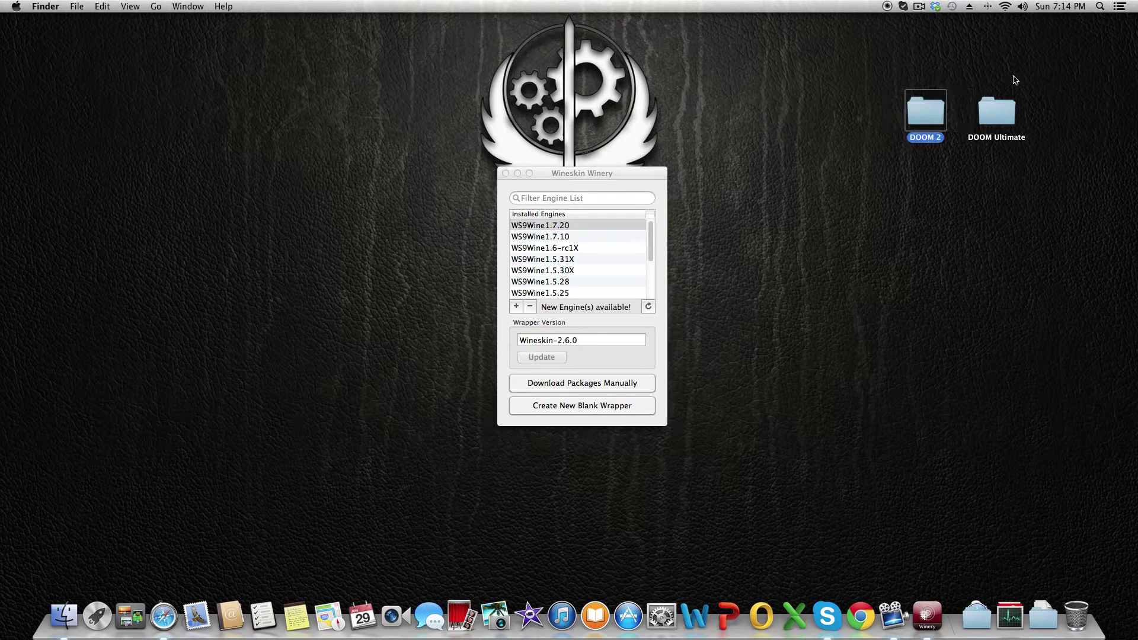
pyautogui.moveTo(1055, 69); pyautogui.dragTo(884, 152)
pyautogui.click(884, 152)
pyautogui.moveTo(849, 74); pyautogui.dragTo(975, 95)
pyautogui.click(932, 101)
pyautogui.doubleClick(933, 104)
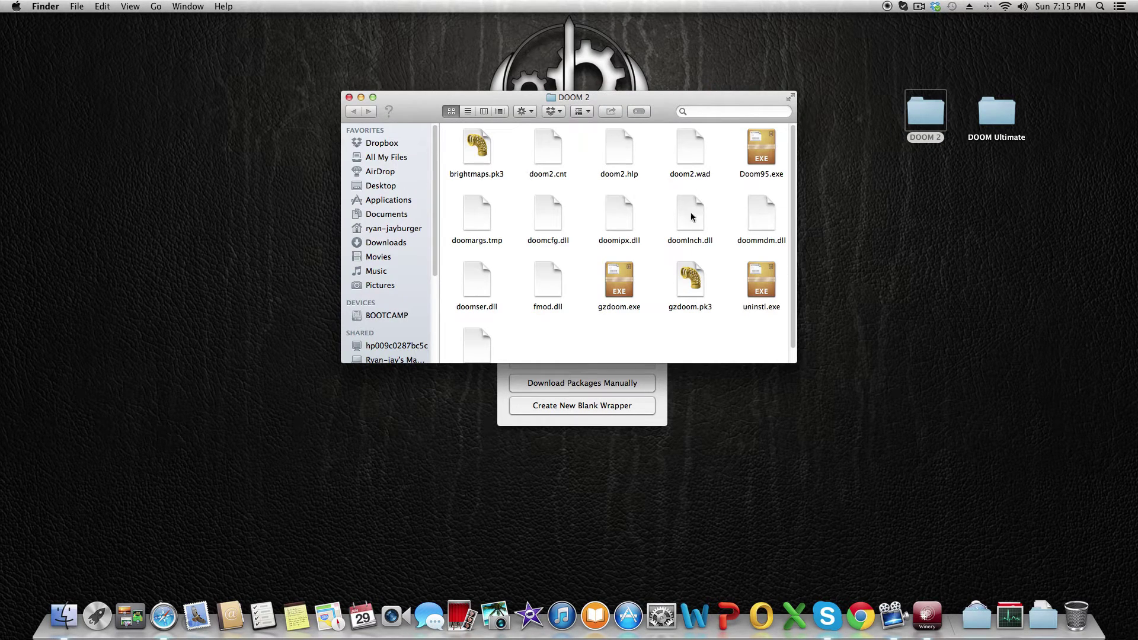
pyautogui.click(349, 97)
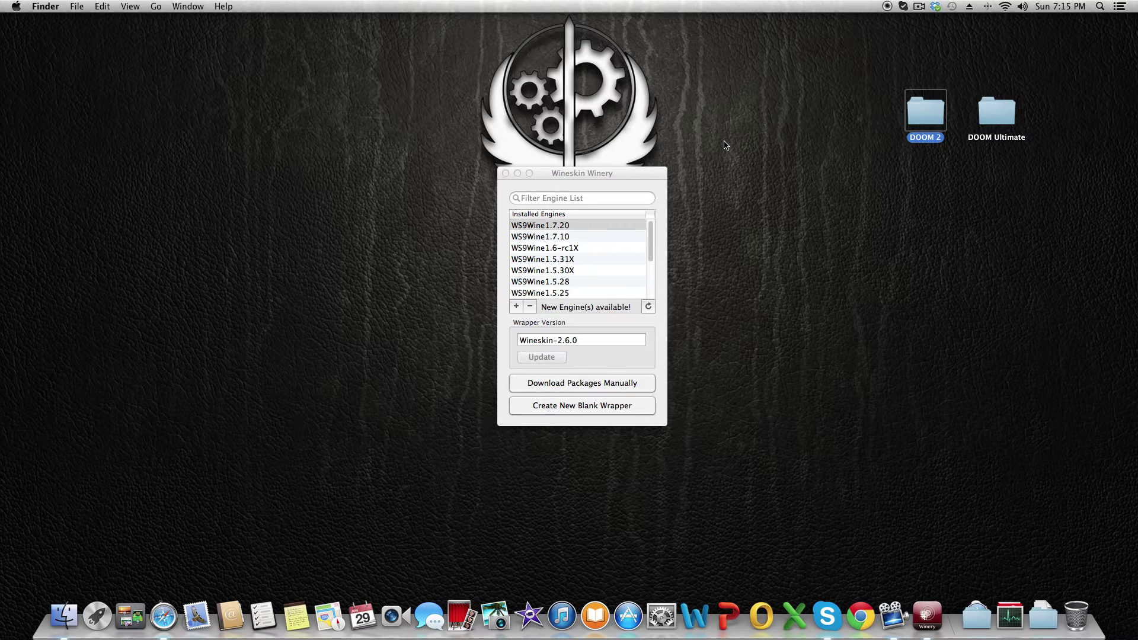
pyautogui.click(827, 127)
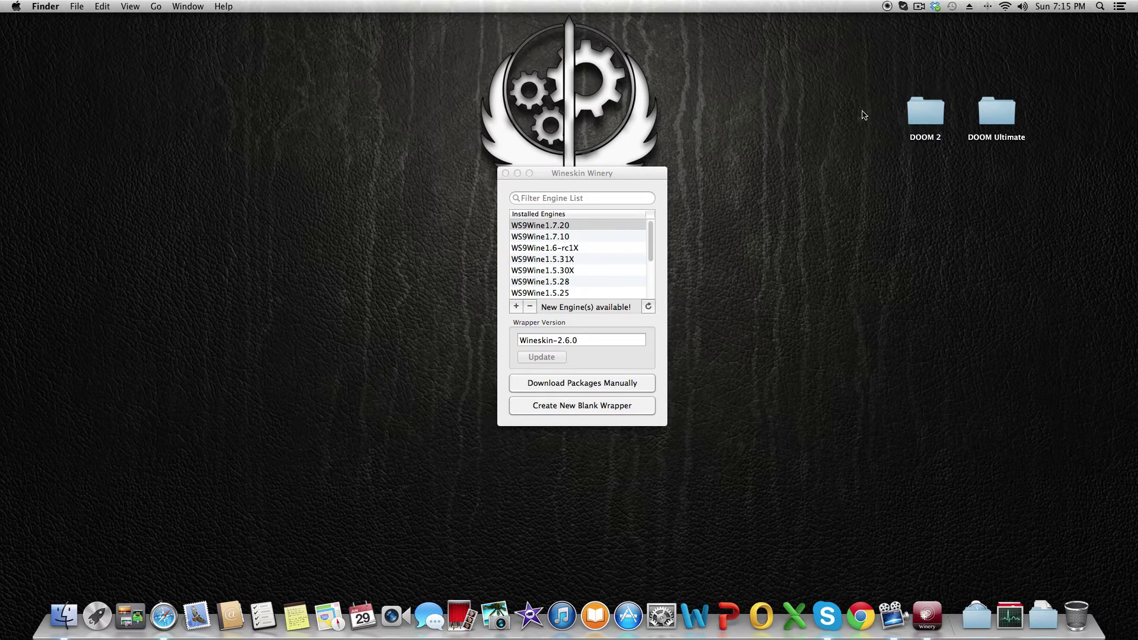
pyautogui.click(924, 109)
pyautogui.doubleClick(922, 112)
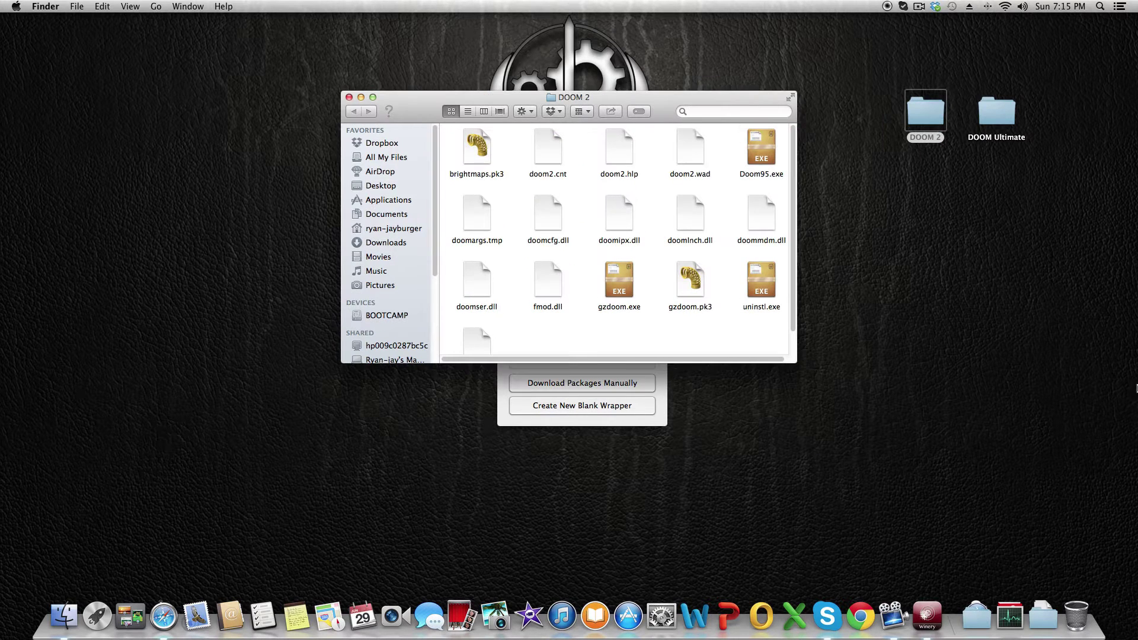
pyautogui.moveTo(457, 142); pyautogui.dragTo(656, 265)
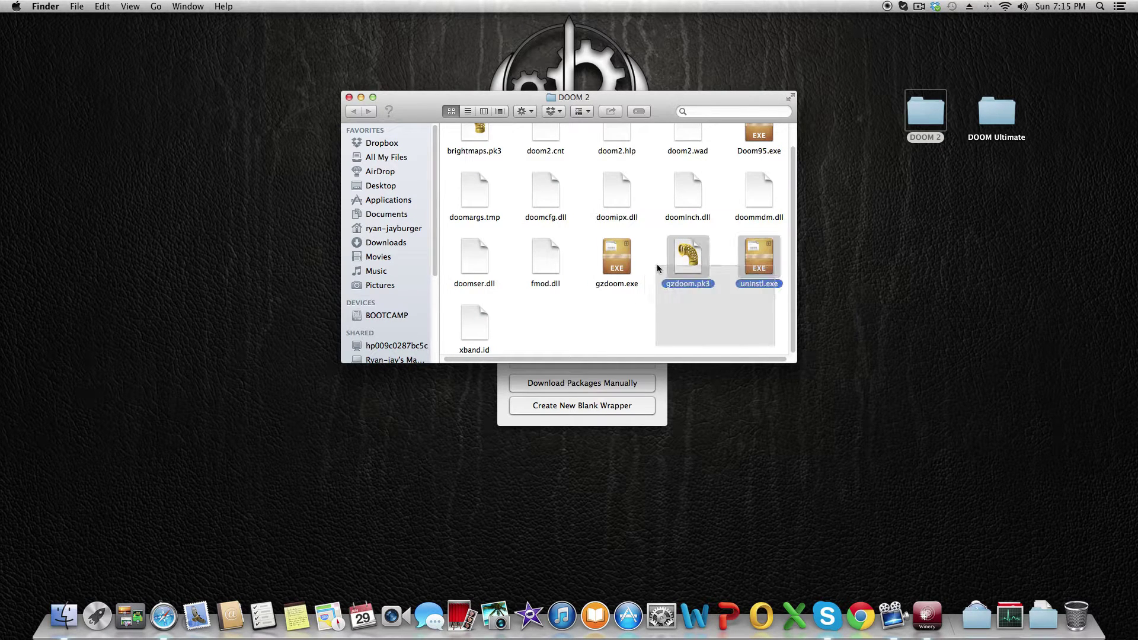
pyautogui.click(725, 245)
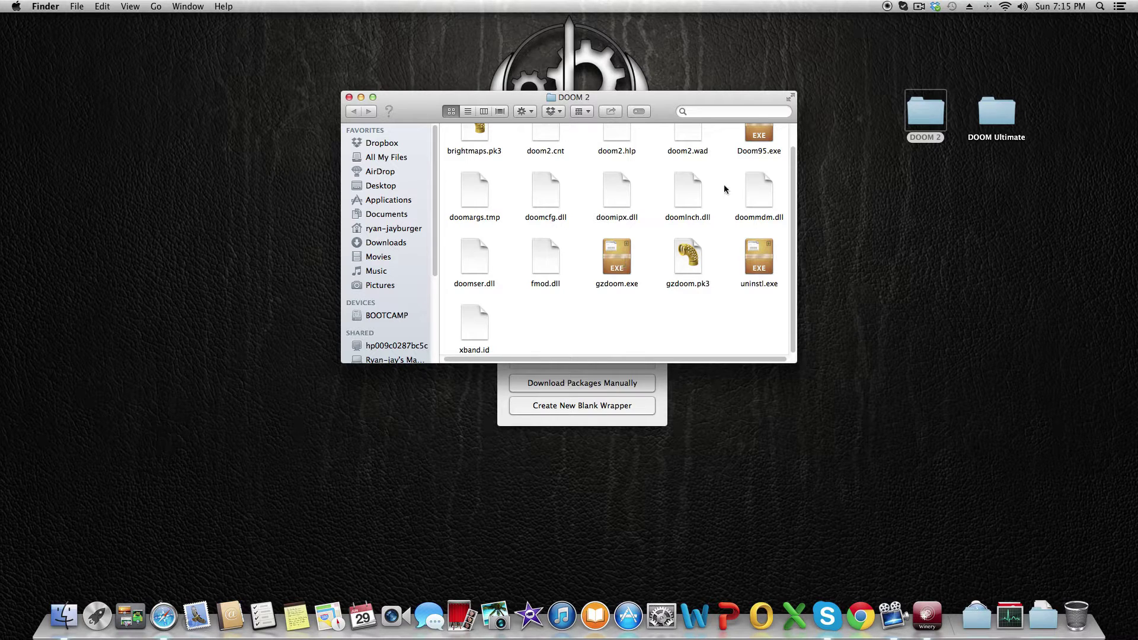
pyautogui.scroll(2, 724, 184)
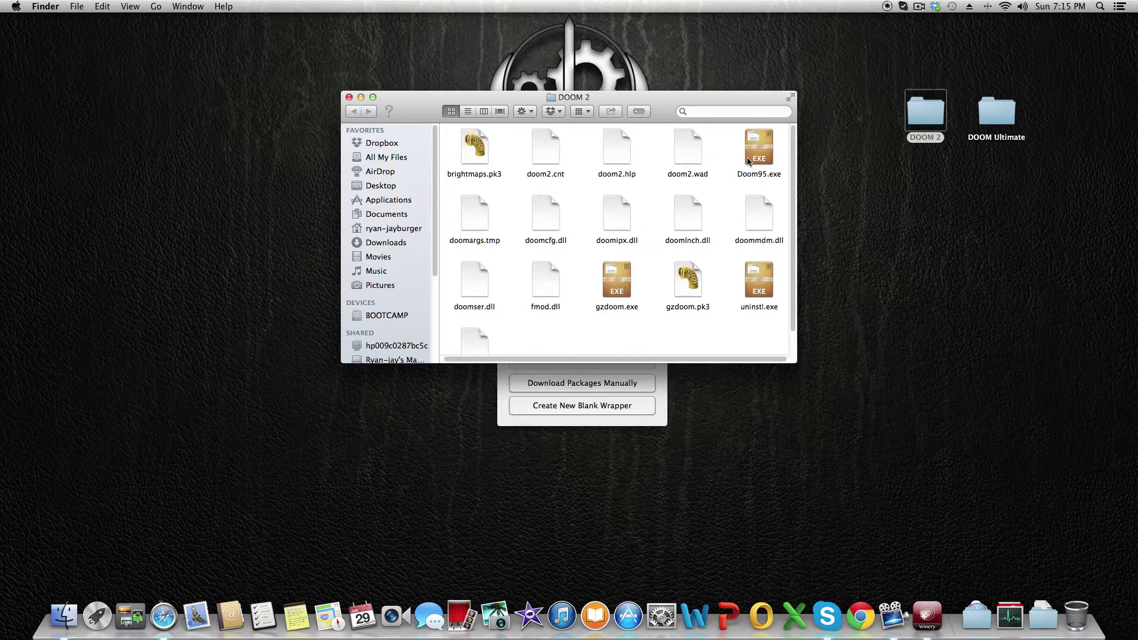
pyautogui.click(349, 97)
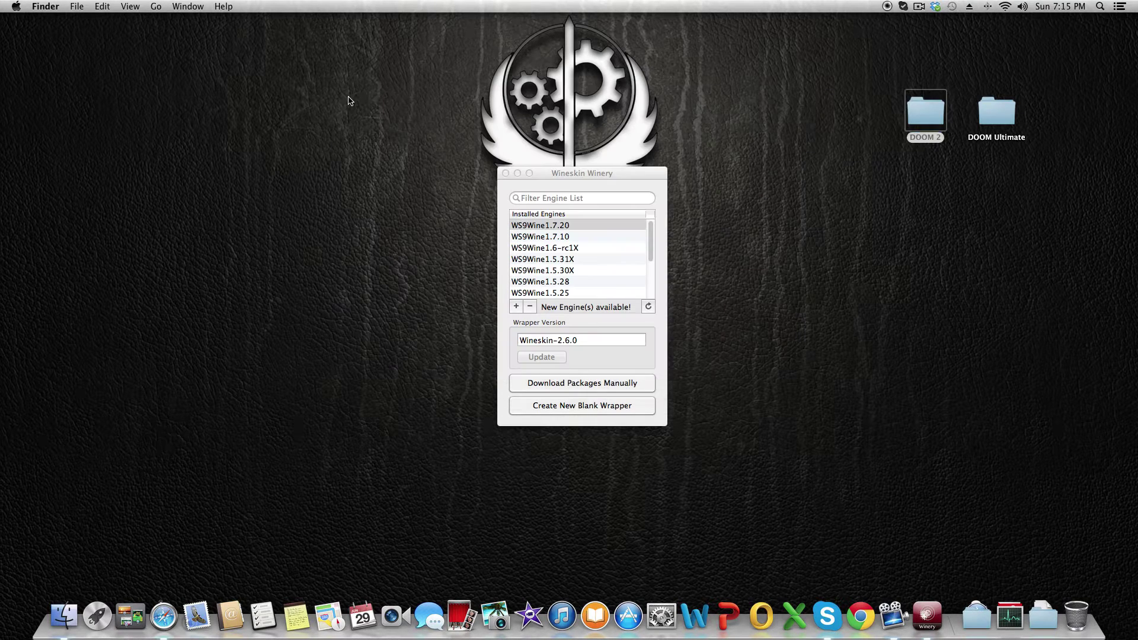
# - Download and install the WS9Wine1.7.21 engine into the Installed Engines list
pyautogui.click(638, 172)
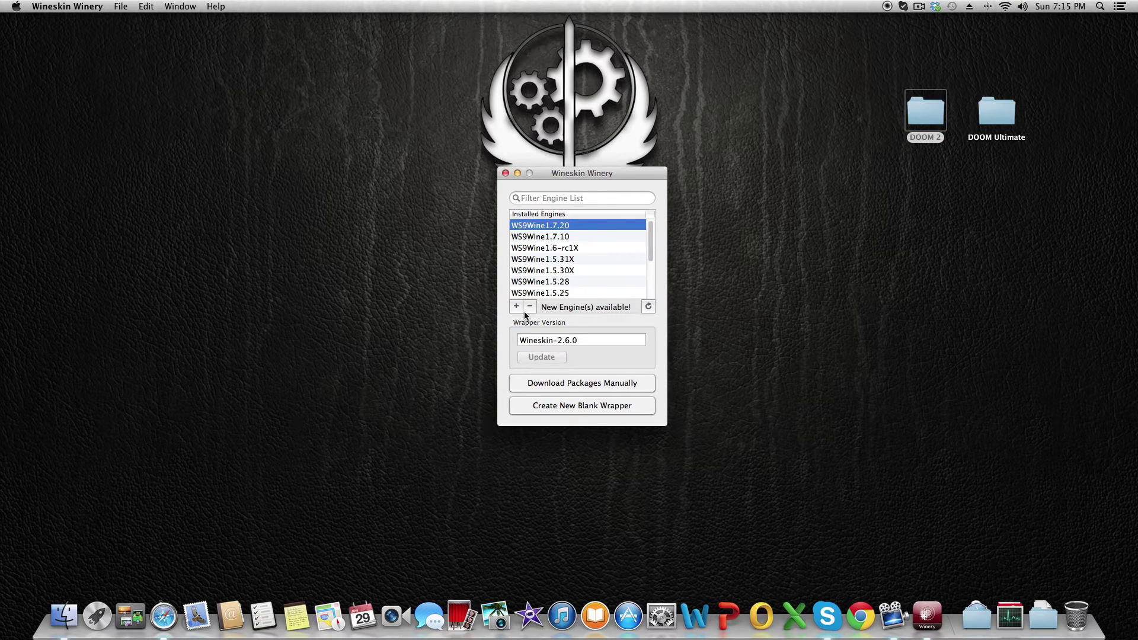
pyautogui.click(569, 307)
pyautogui.click(574, 265)
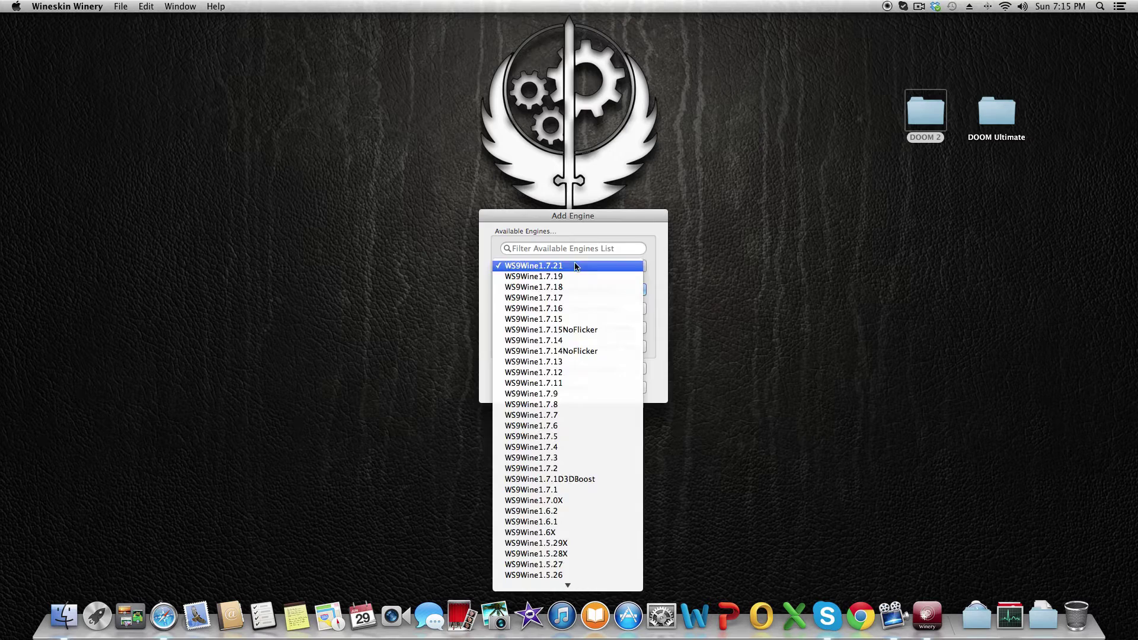
pyautogui.click(574, 264)
pyautogui.click(582, 293)
pyautogui.click(586, 305)
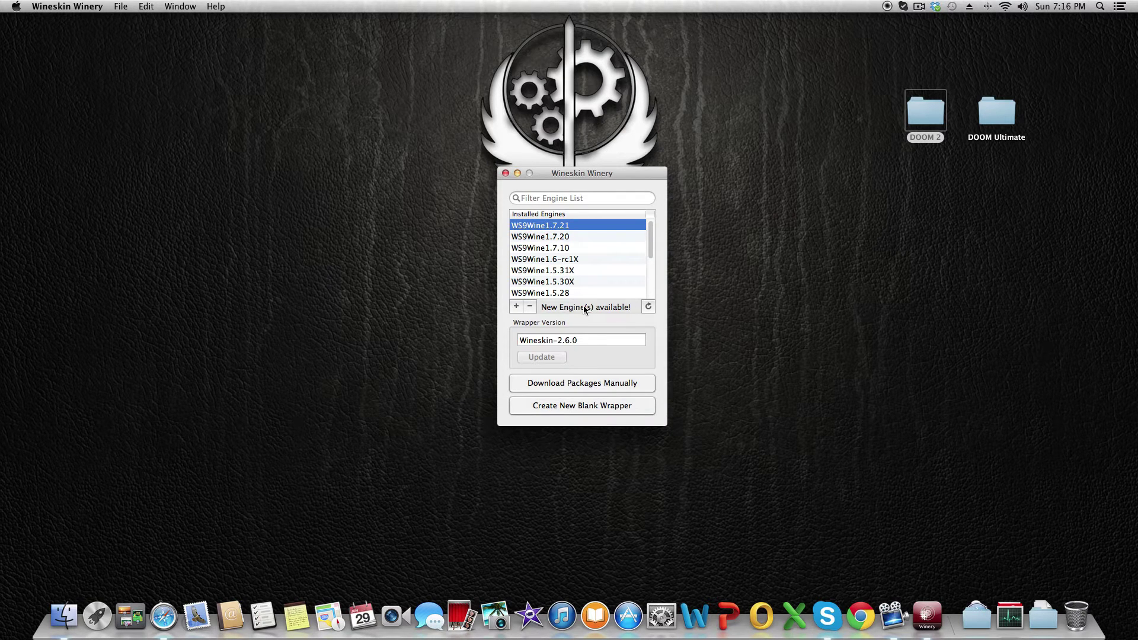
# - Select the wrapper version number 2.6.0 in the wrapper version field
pyautogui.click(585, 338)
pyautogui.tripleClick(585, 339)
pyautogui.click(585, 342)
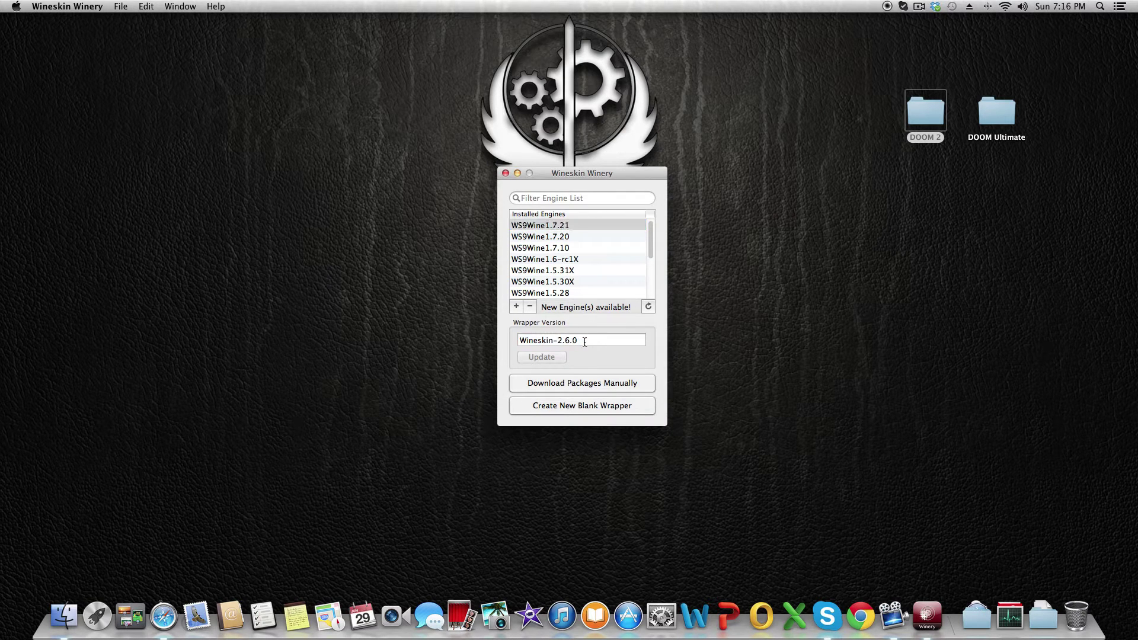
pyautogui.tripleClick(586, 342)
pyautogui.doubleClick(620, 338)
# - Create a blank 'Doom II' wrapper on WS9Wine1.7.21 and move the DOOM 2 folder lower
pyautogui.click(593, 225)
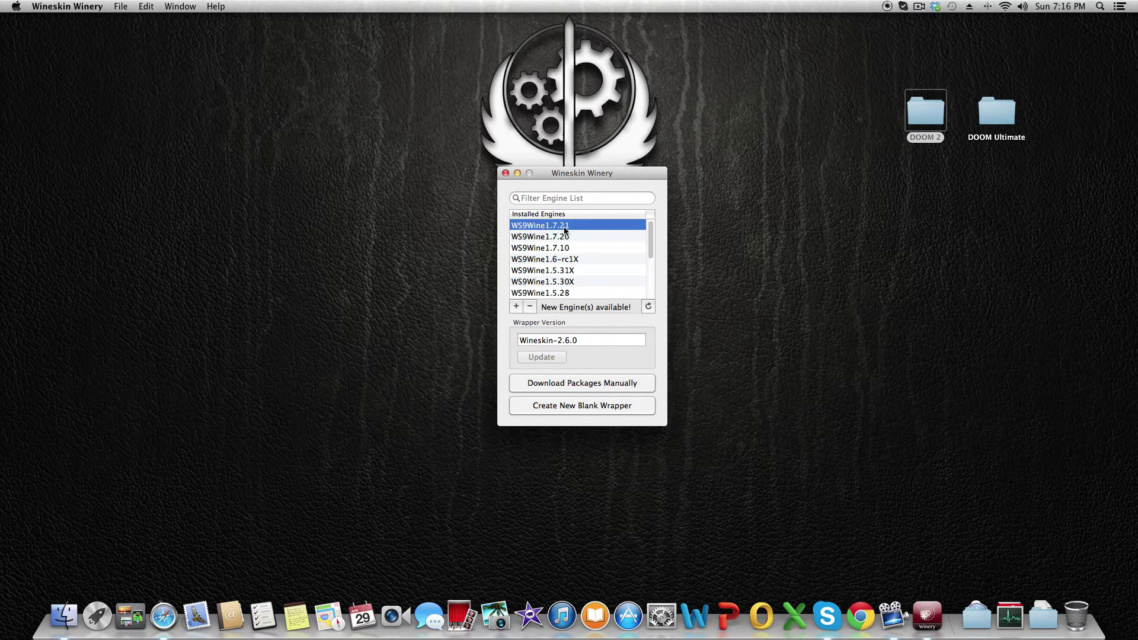
pyautogui.click(599, 410)
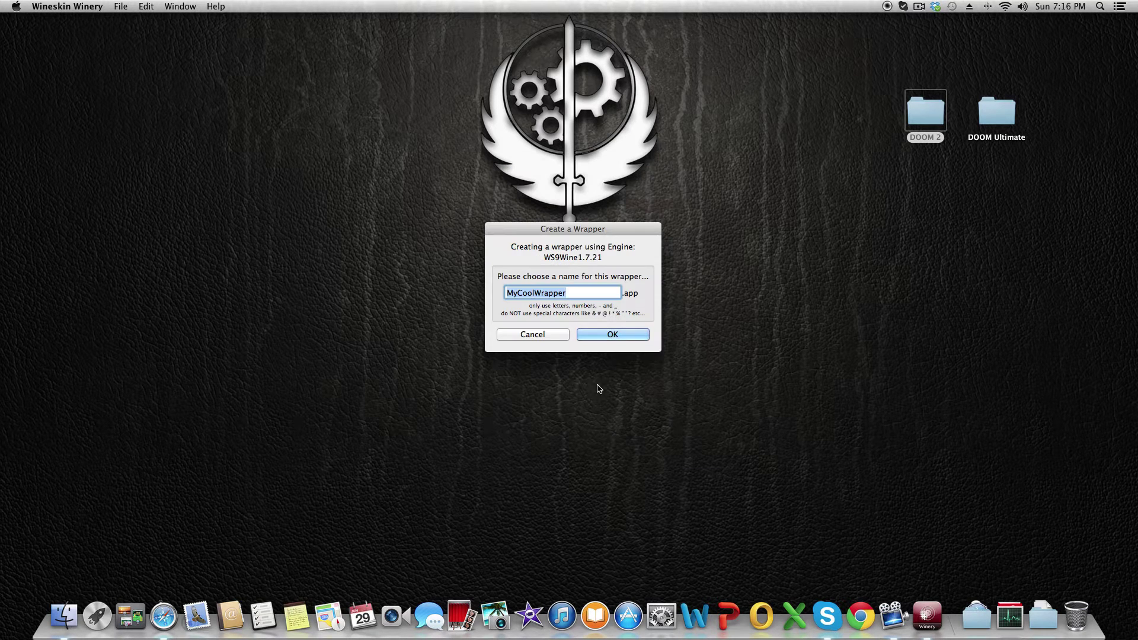
pyautogui.write('Doom II')
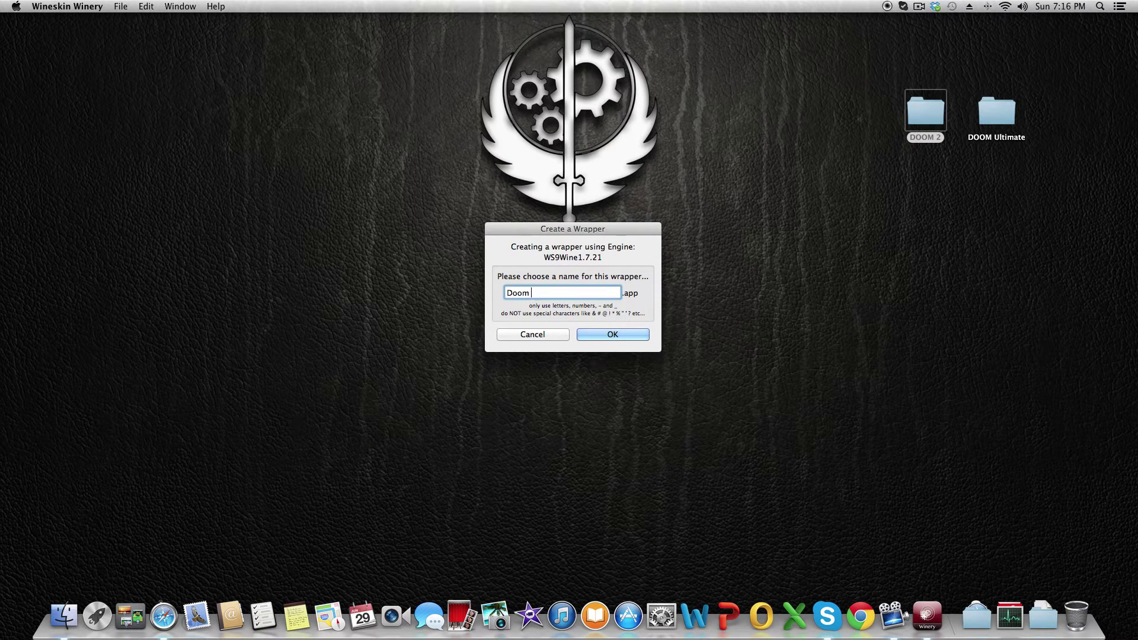
pyautogui.click(639, 336)
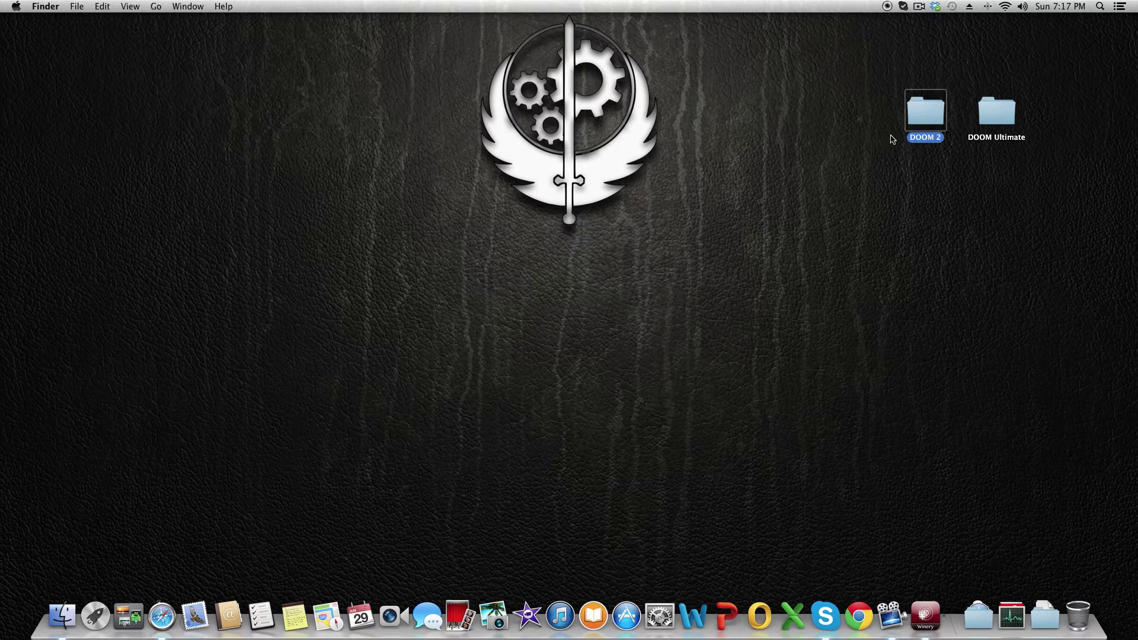
pyautogui.moveTo(922, 125); pyautogui.dragTo(903, 203)
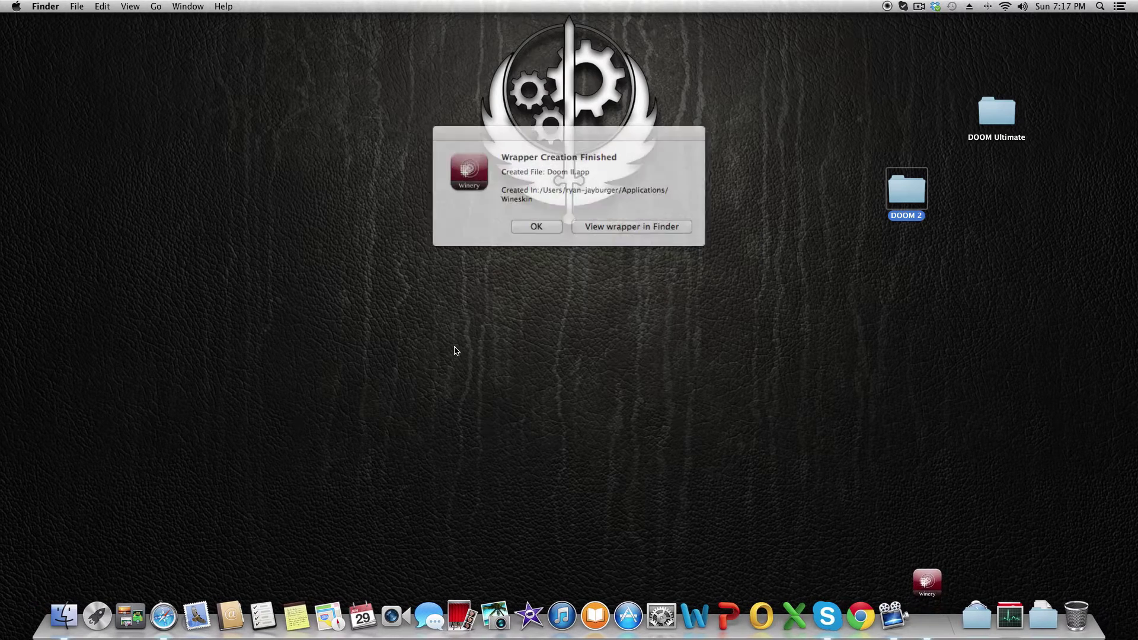
# - Reveal Doom II.app in Finder, drag it onto the desktop, and close the Wineskin folder
pyautogui.click(589, 222)
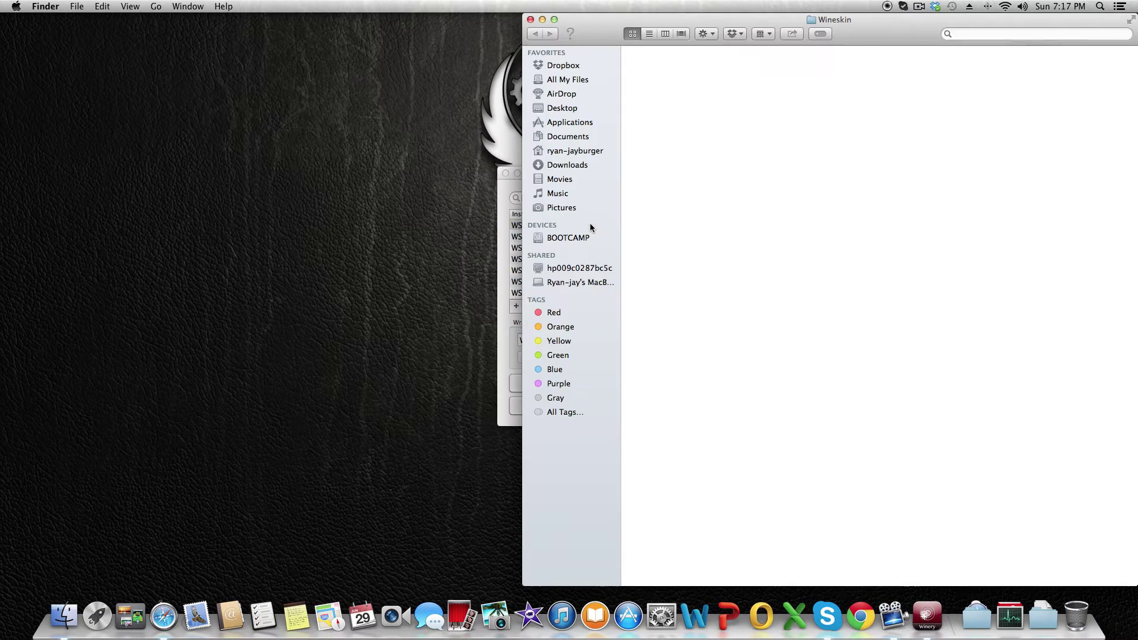
pyautogui.moveTo(580, 15); pyautogui.dragTo(399, 15)
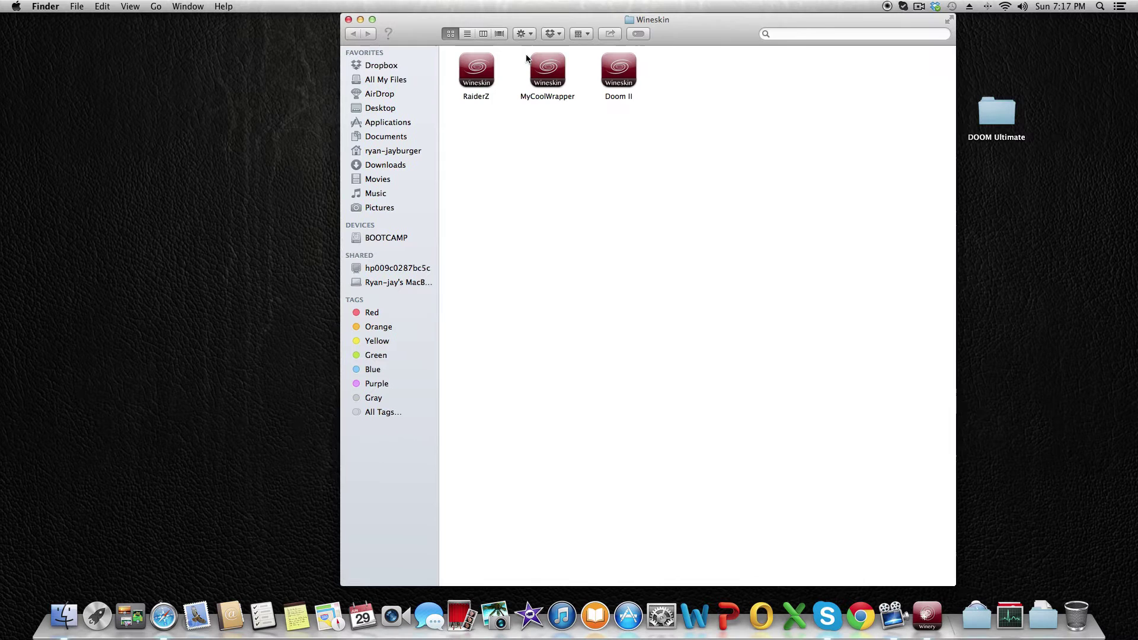
pyautogui.moveTo(627, 73); pyautogui.dragTo(771, 207)
pyautogui.click(349, 20)
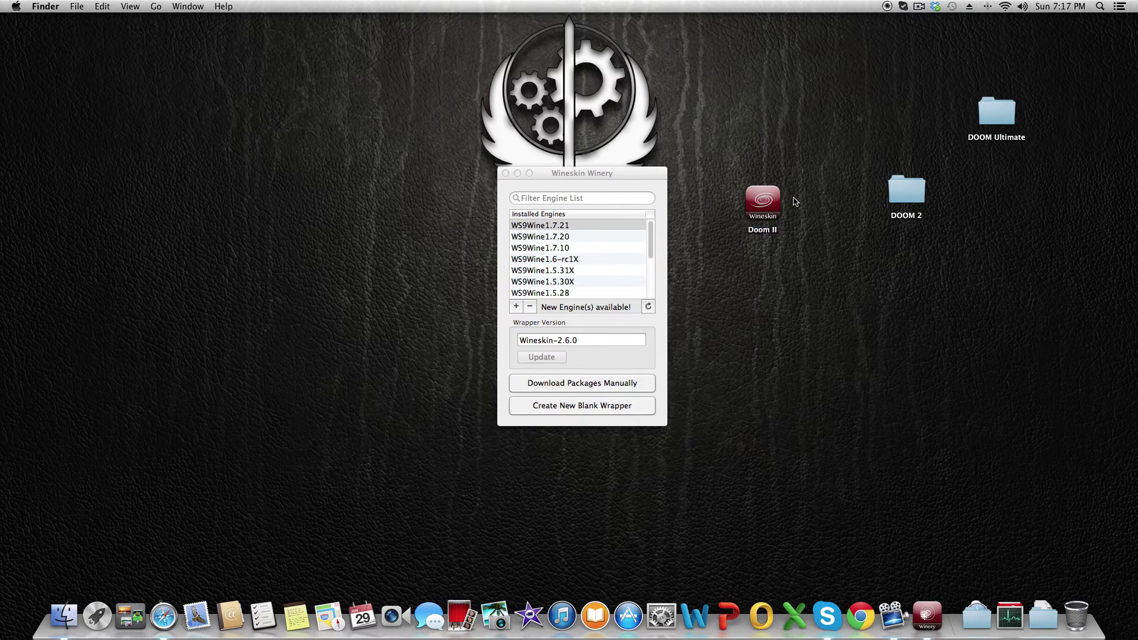
# - Launch the Doom II wrapper and choose the desktop's DOOM 2 folder to move inside
pyautogui.doubleClick(770, 201)
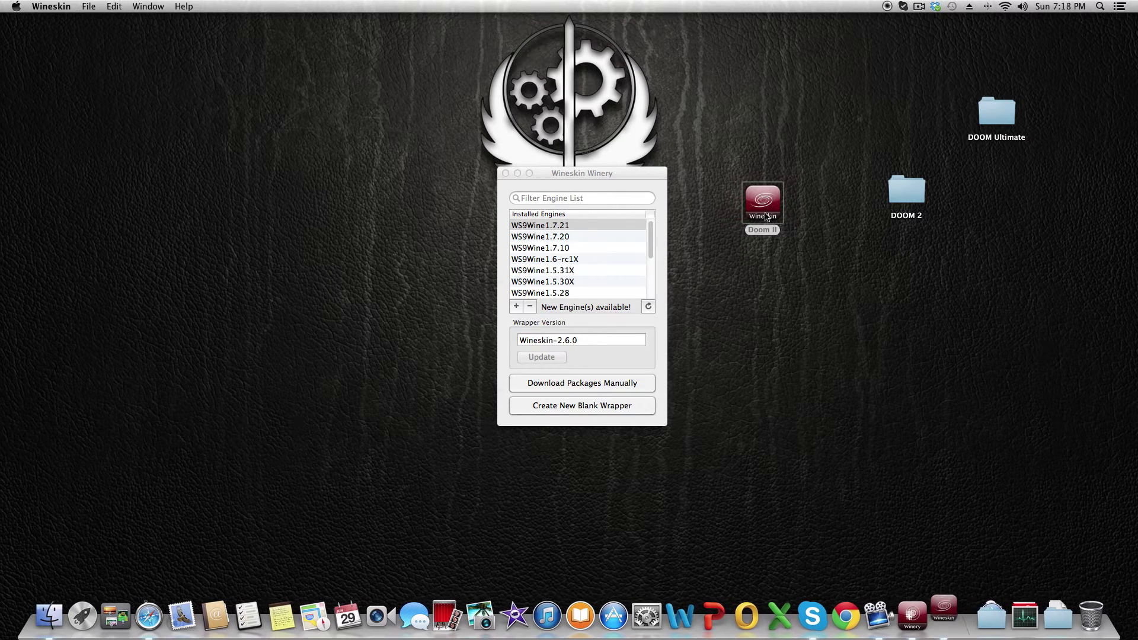
pyautogui.click(613, 297)
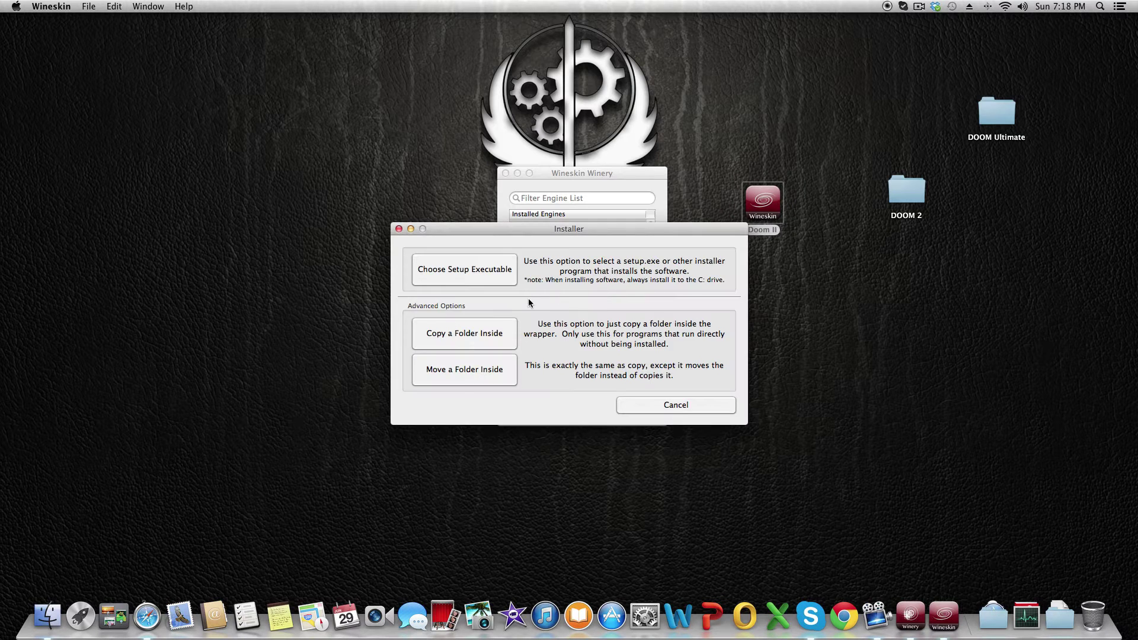
pyautogui.click(467, 370)
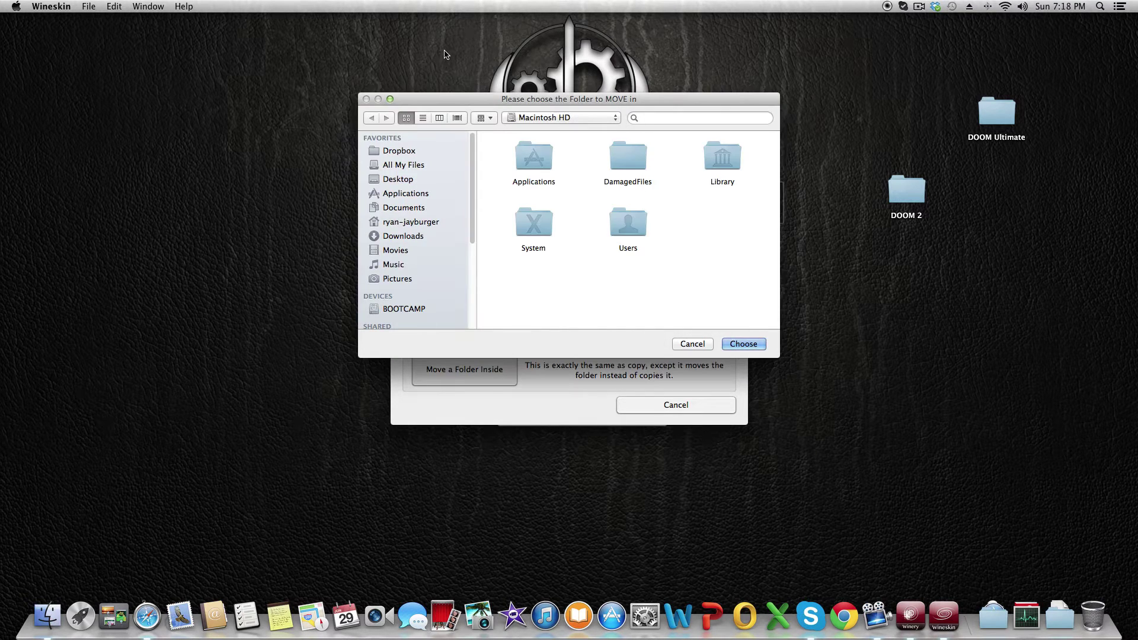
pyautogui.click(407, 179)
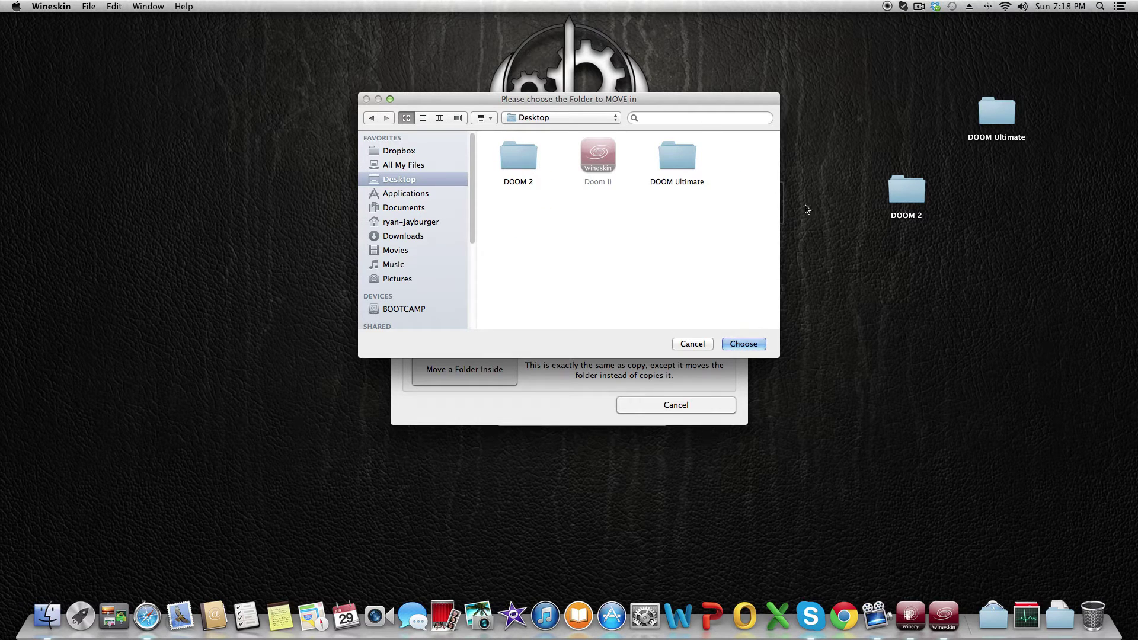
pyautogui.click(518, 158)
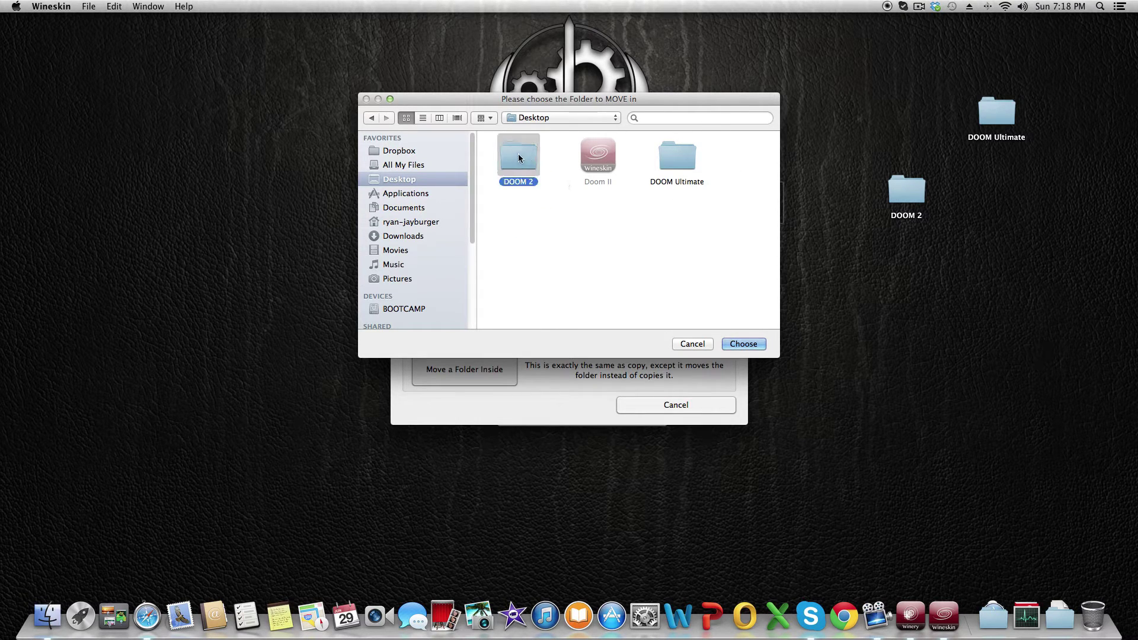
# - Move DOOM 2 into the wrapper and set Doom95.exe as its startup executable
pyautogui.click(746, 345)
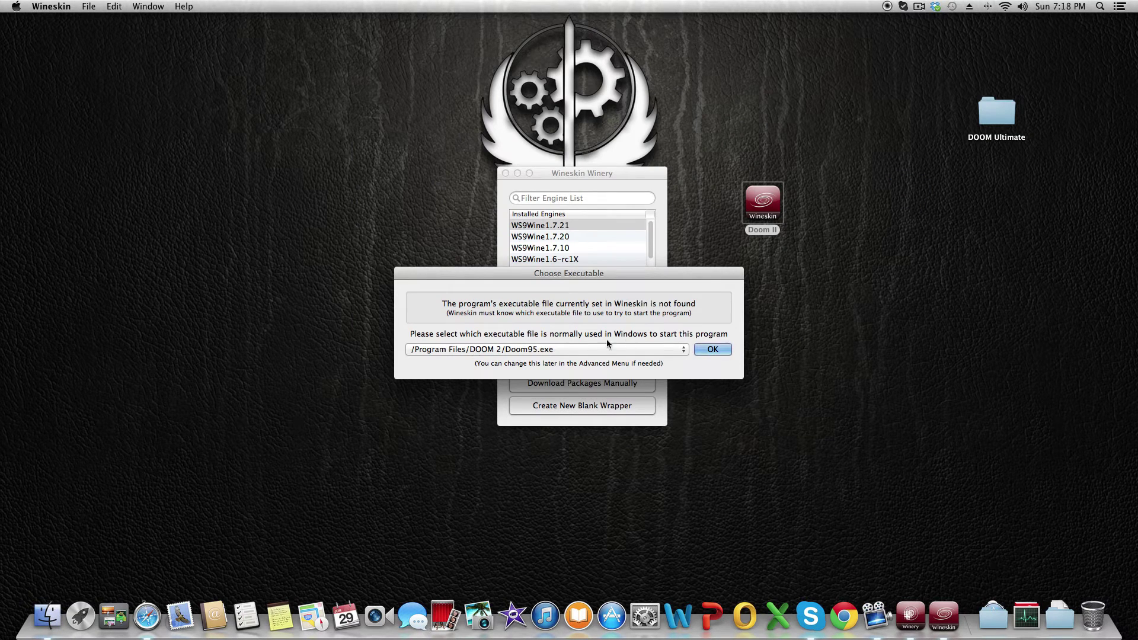
pyautogui.click(578, 349)
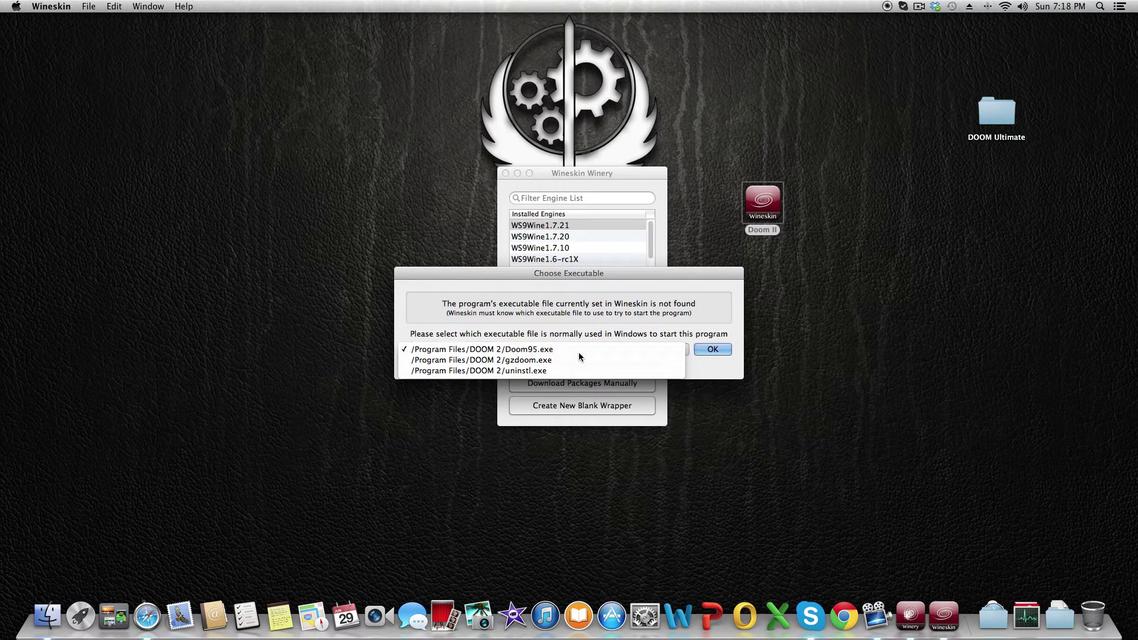
pyautogui.click(580, 352)
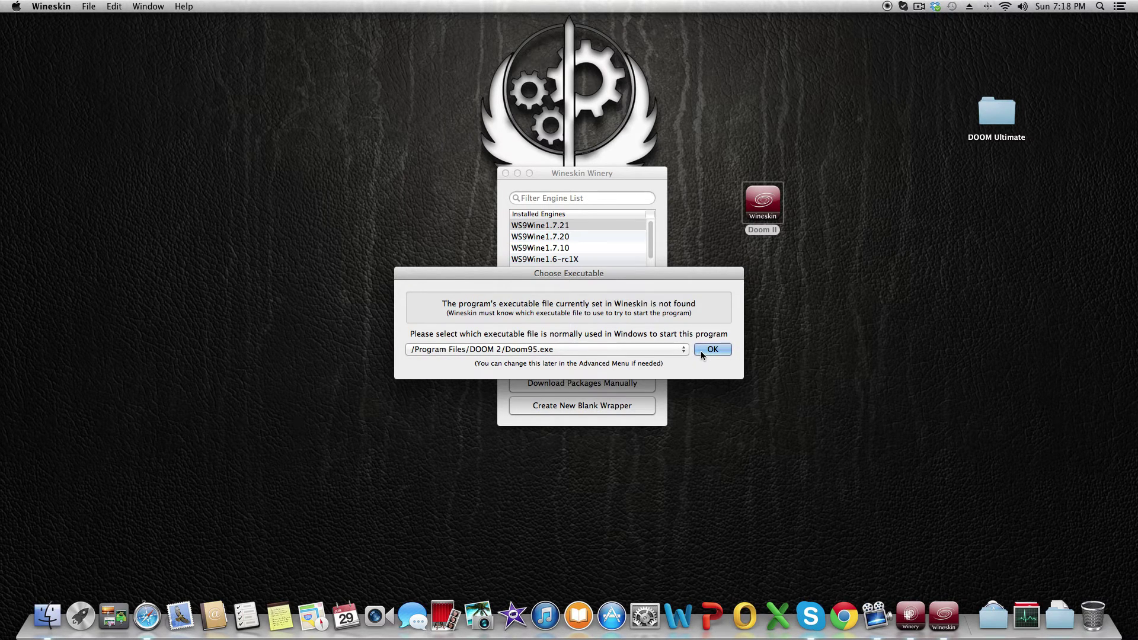
pyautogui.click(700, 350)
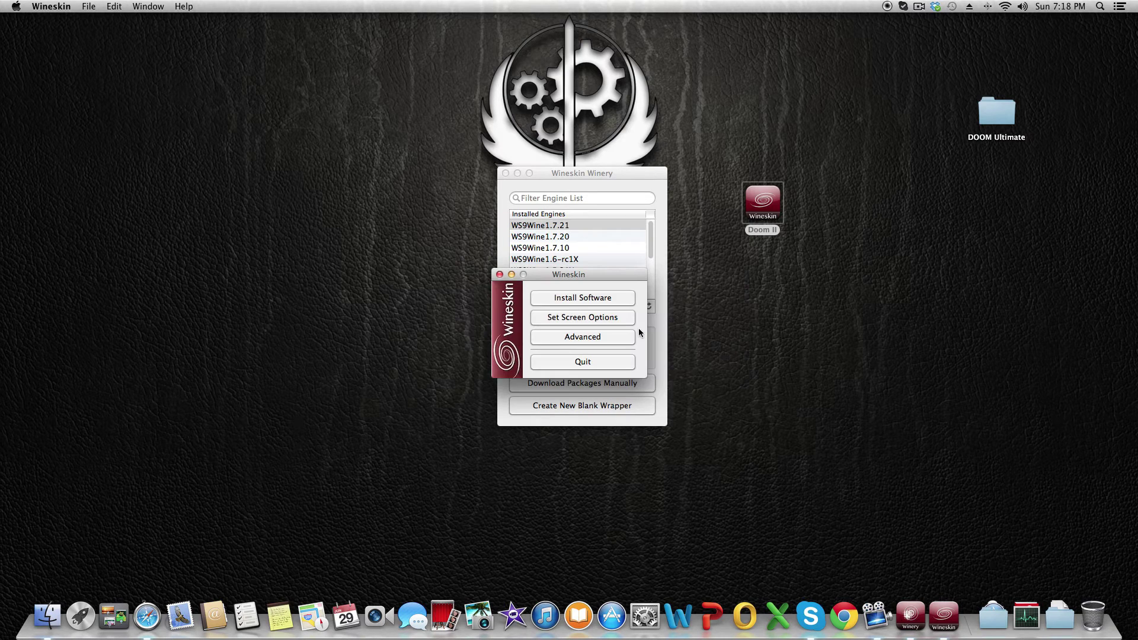
# - Check the wrapper's Advanced settings, then close Wineskin Advanced and quit Wineskin Winery
pyautogui.click(606, 336)
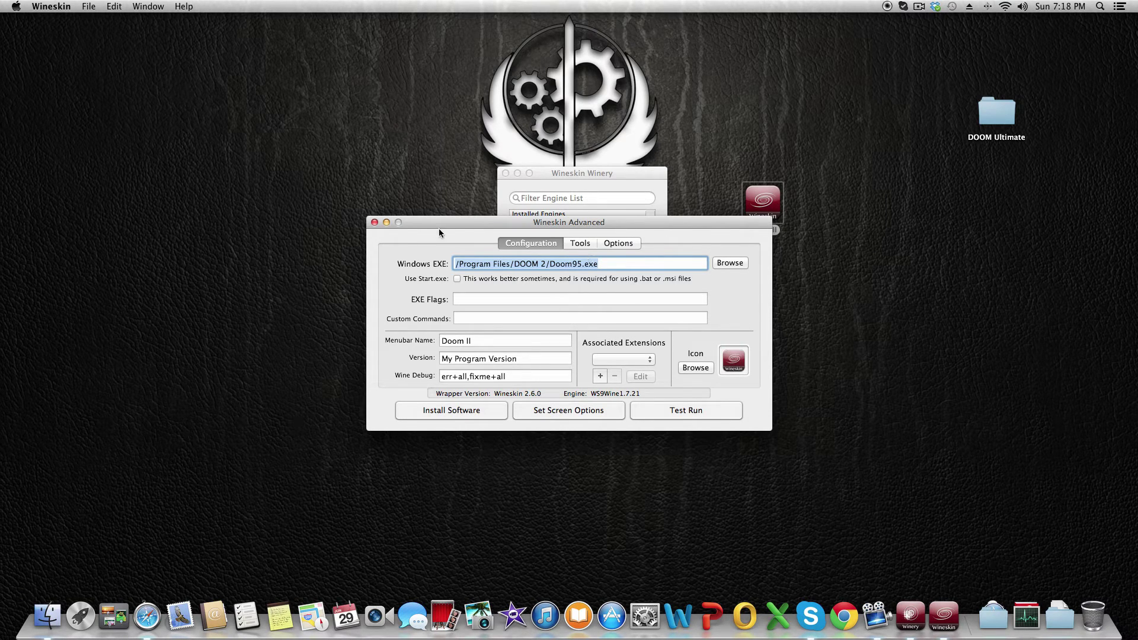
pyautogui.click(374, 222)
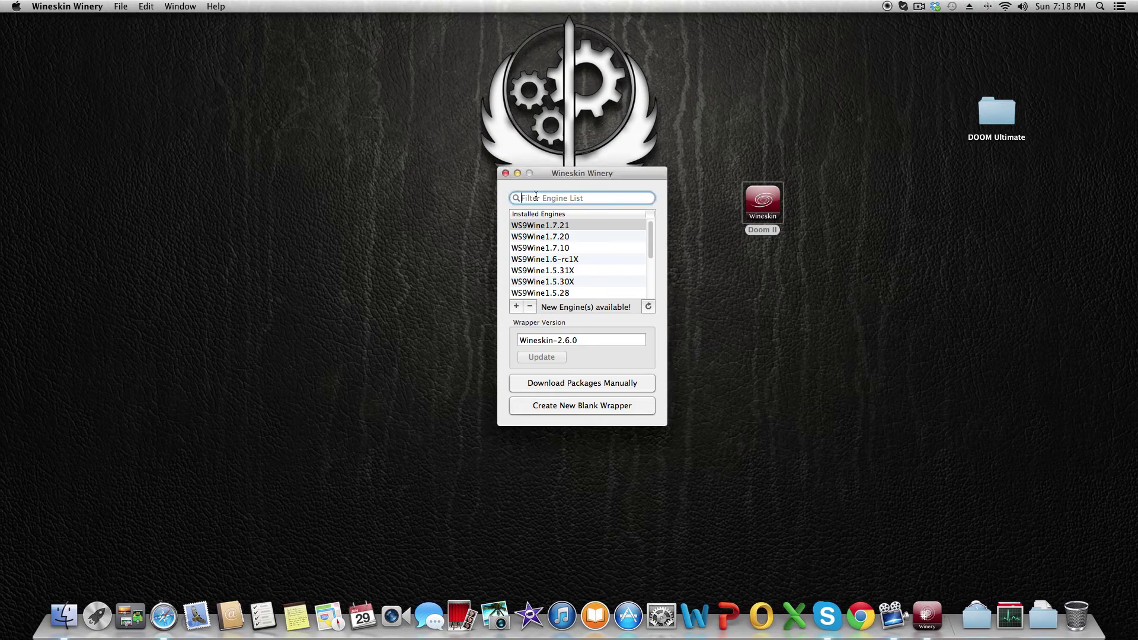
pyautogui.click(505, 173)
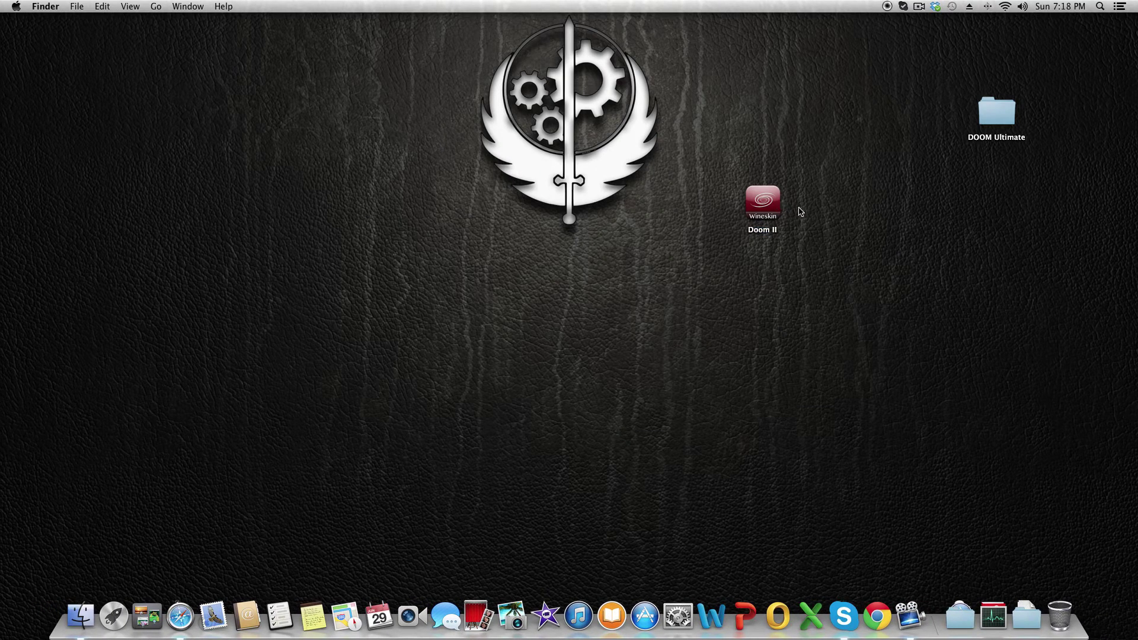
# - Launch the Doom II wrapper and reposition the Doom 95 Launcher back over the splash
pyautogui.doubleClick(778, 205)
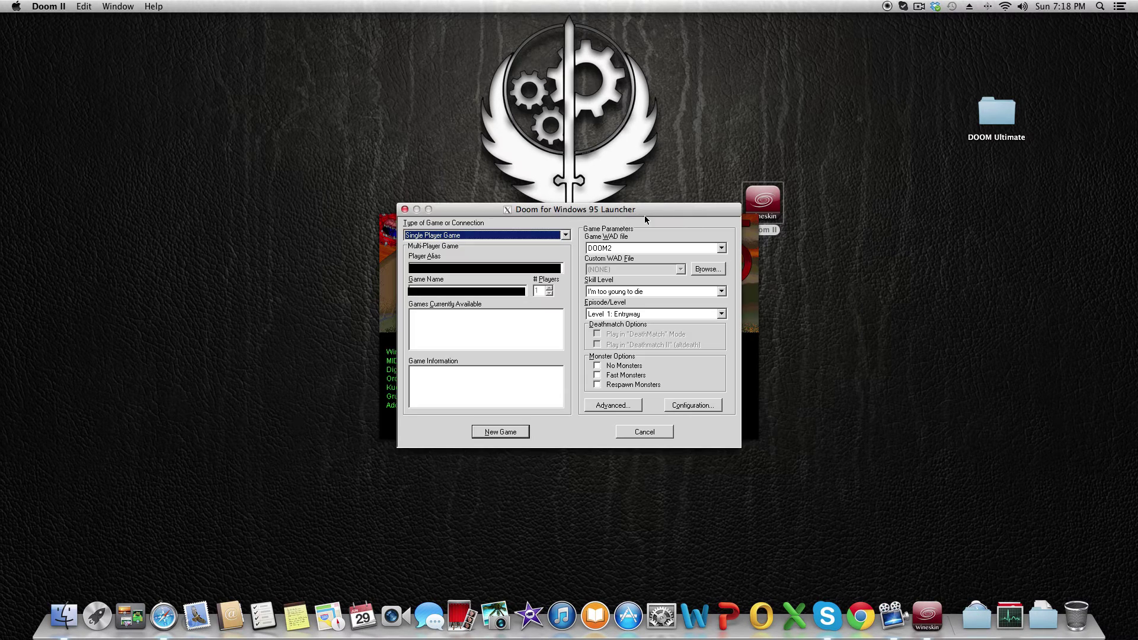
pyautogui.moveTo(590, 210); pyautogui.dragTo(923, 296)
pyautogui.moveTo(783, 300); pyautogui.dragTo(843, 211)
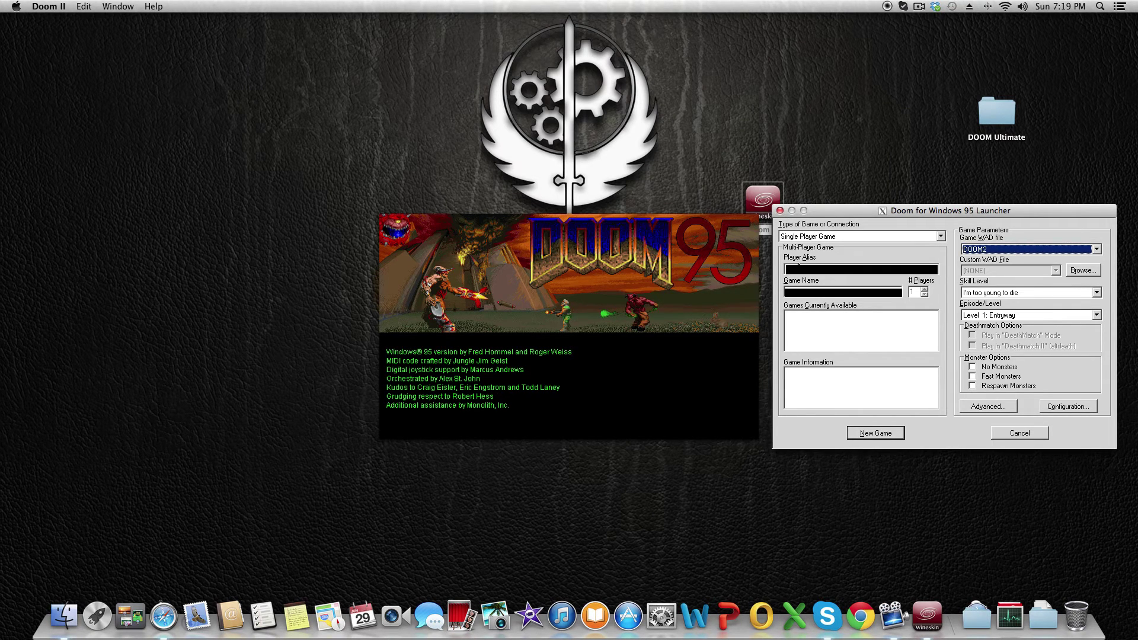
pyautogui.moveTo(861, 214); pyautogui.dragTo(467, 212)
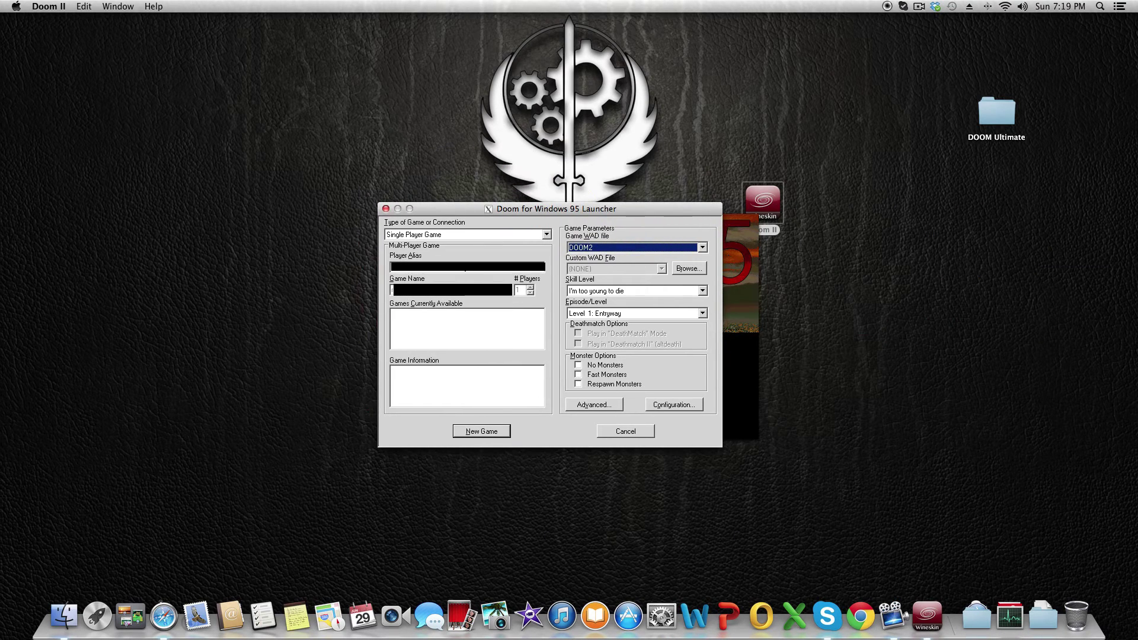
# - Keep DOOM2, I'm too young to die and Level 1: Entryway in the launcher
pyautogui.click(702, 248)
pyautogui.click(702, 247)
pyautogui.click(623, 291)
pyautogui.click(629, 297)
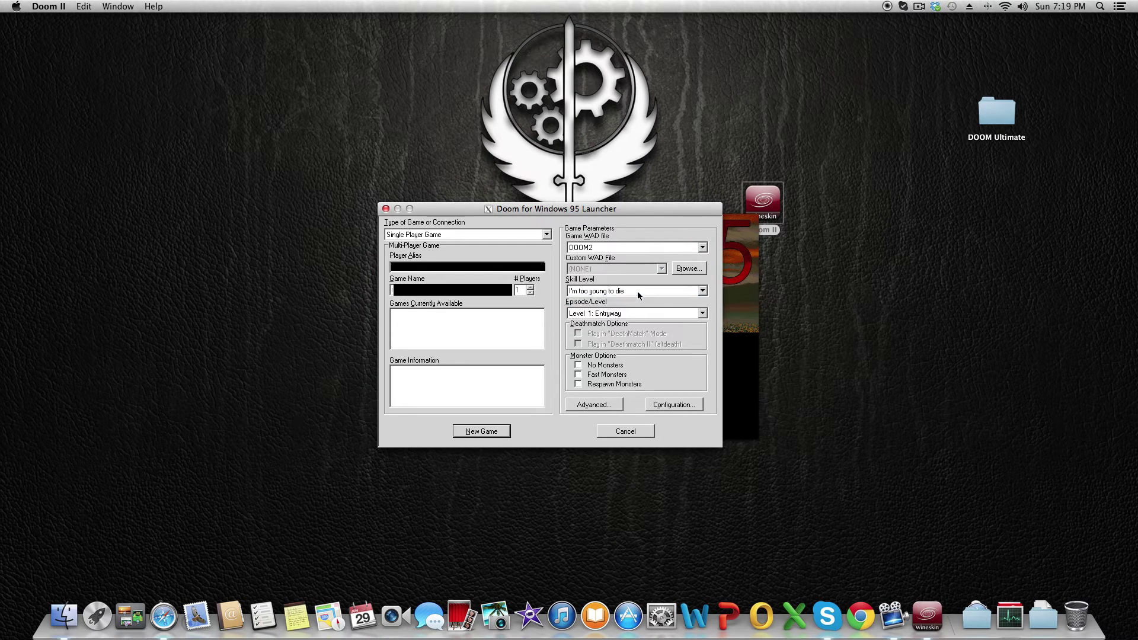
pyautogui.click(639, 314)
pyautogui.click(637, 323)
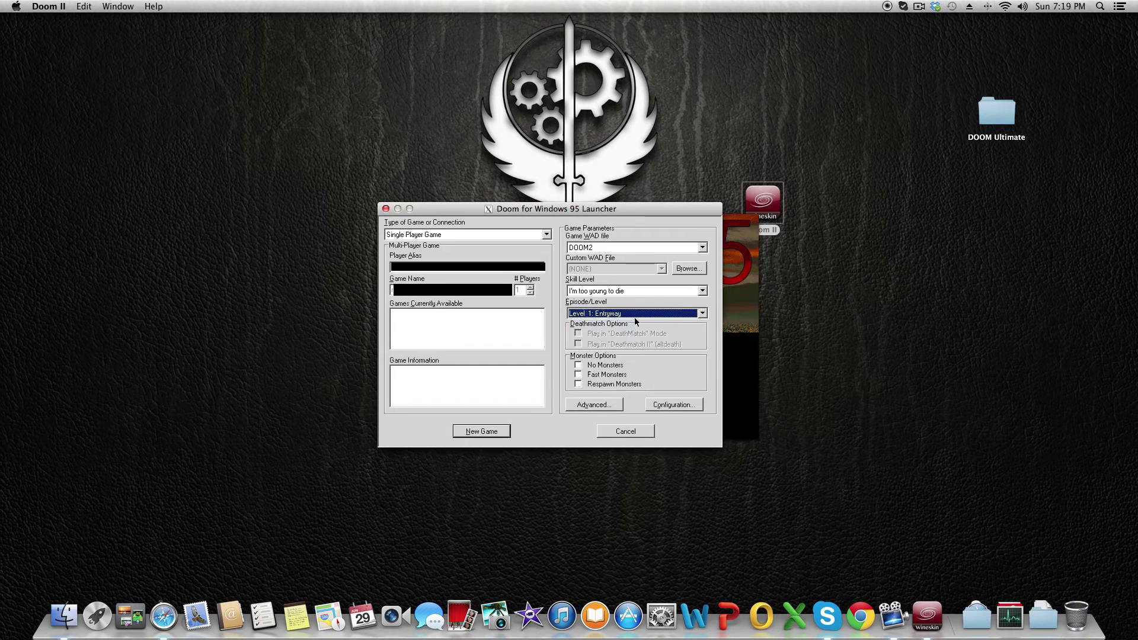
# - Set the screen resolution to 640 x 480 in Advanced Options
pyautogui.click(596, 405)
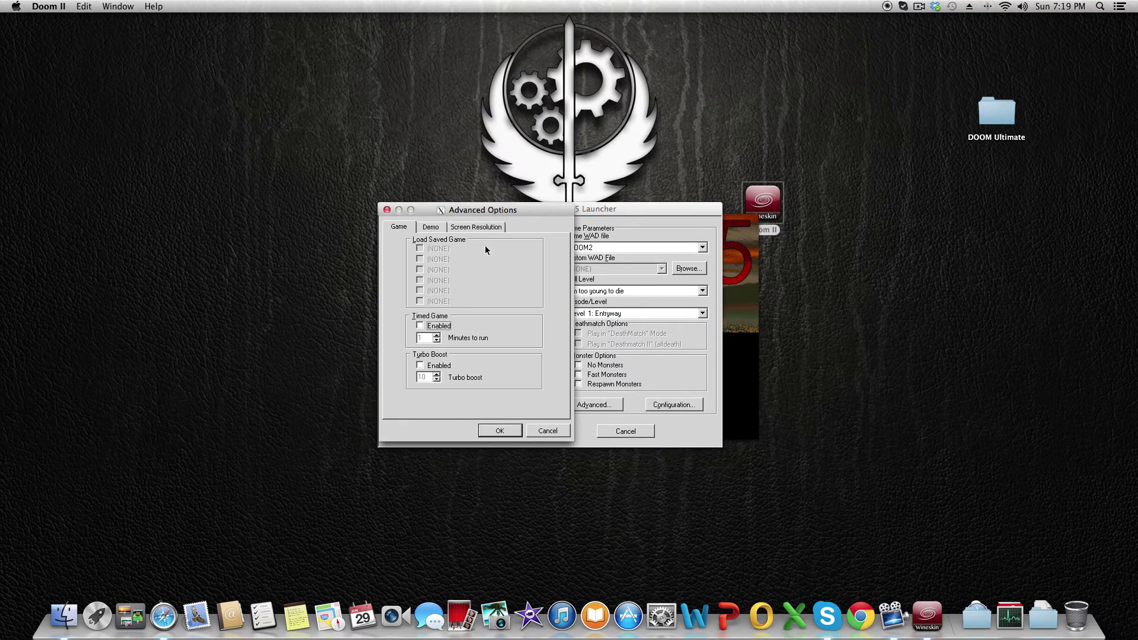
pyautogui.click(459, 229)
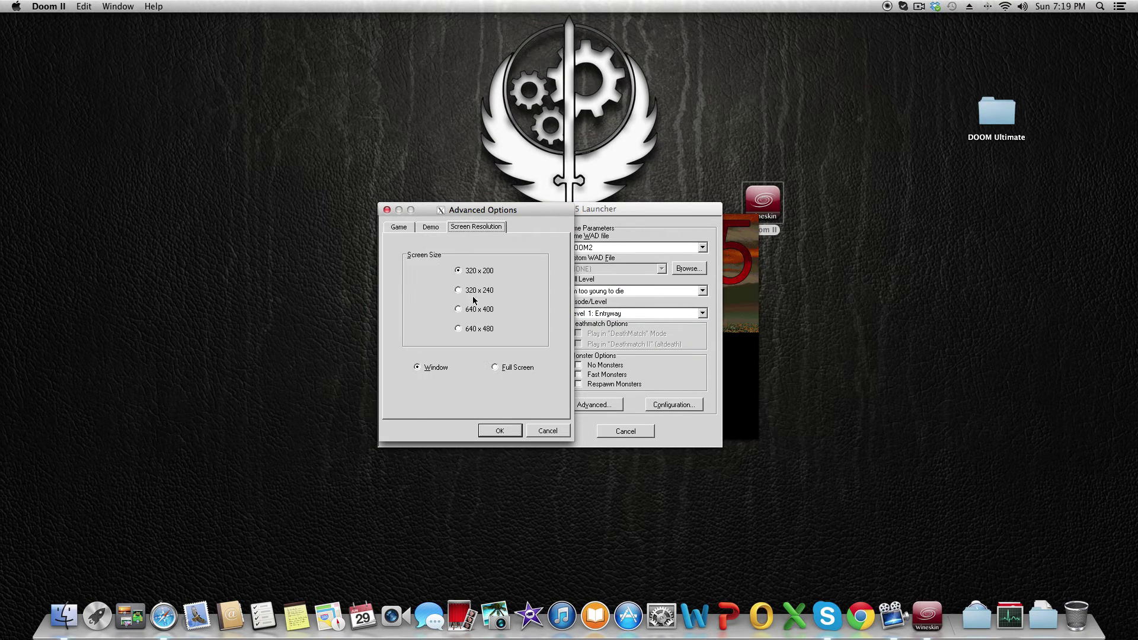
pyautogui.click(459, 329)
pyautogui.click(509, 433)
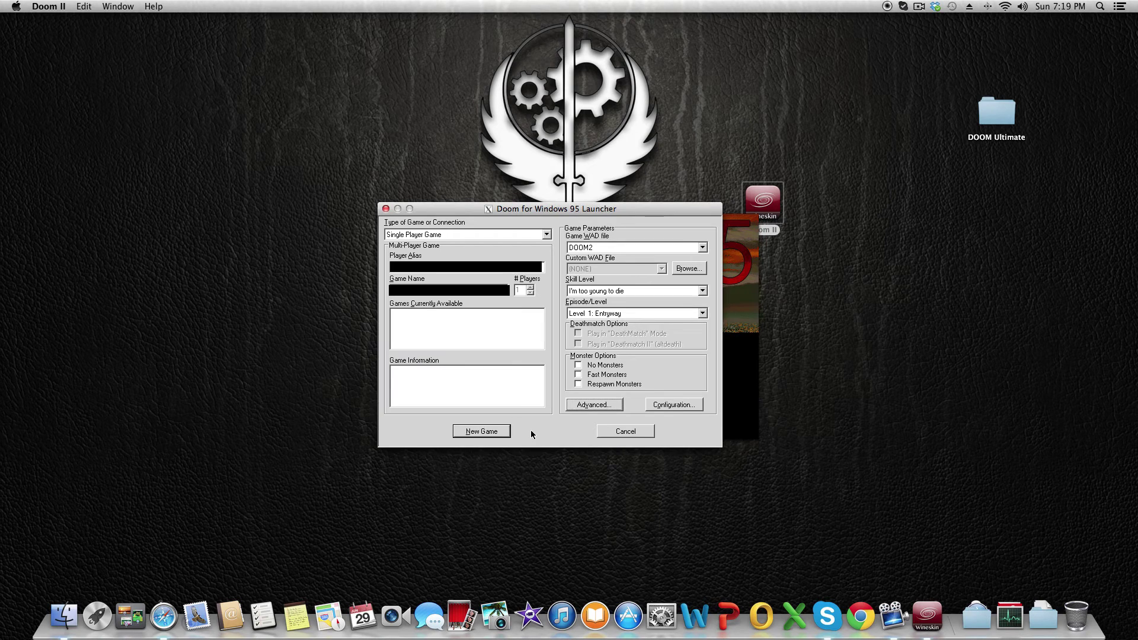
# - Start a new game and walk through the dark corridor to pick up the chainsaw
pyautogui.click(508, 432)
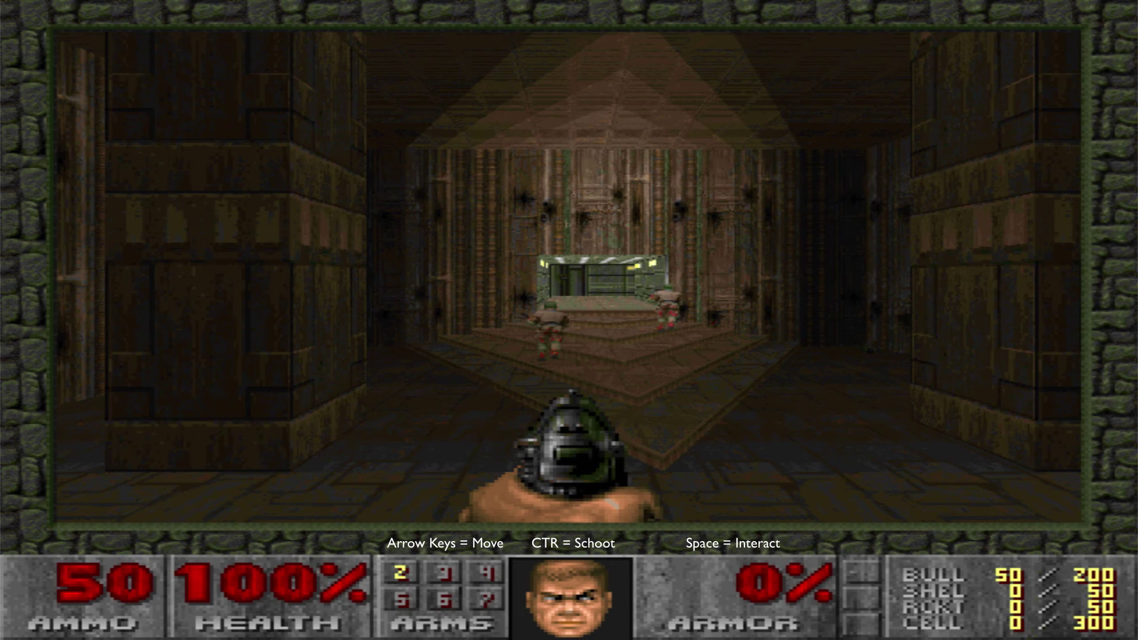
pyautogui.press('Left')
pyautogui.press('Right')
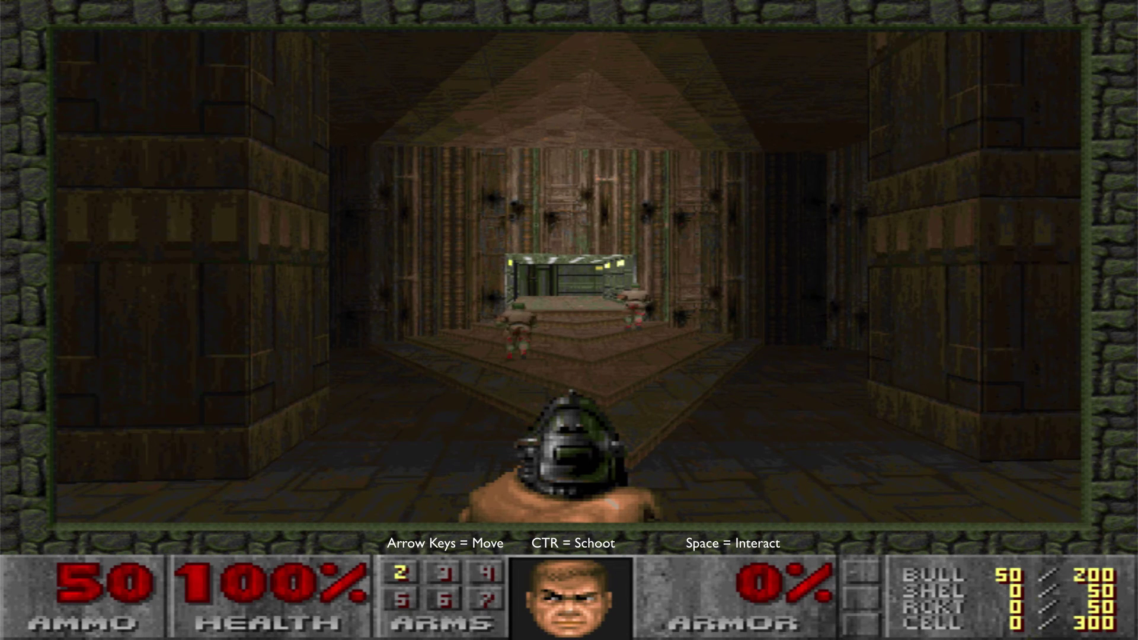
pyautogui.press('Right')
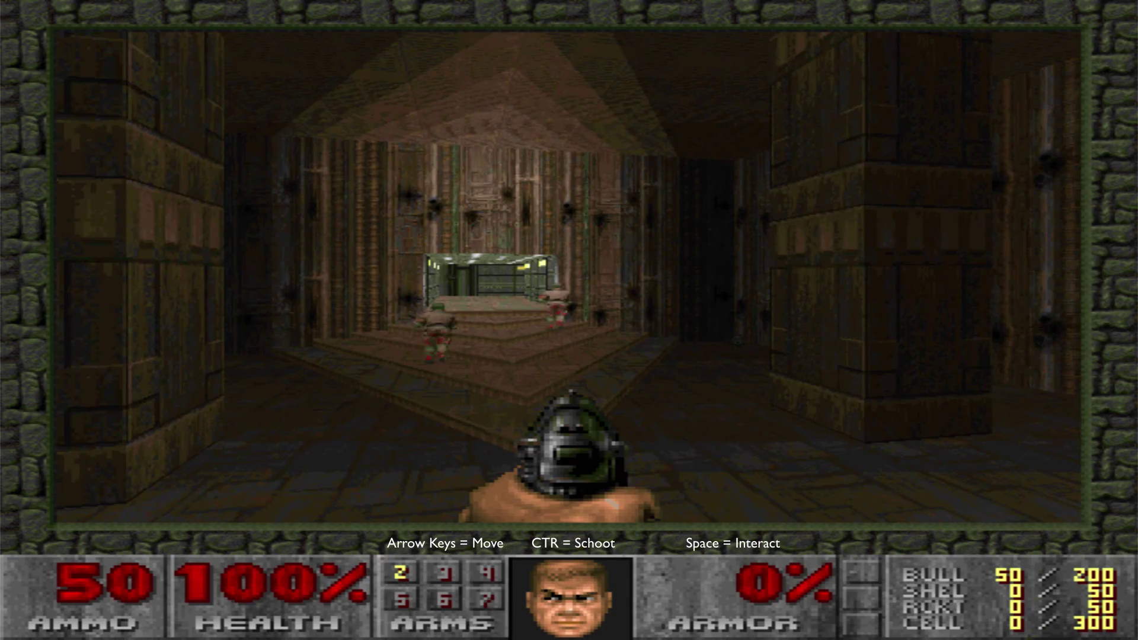
pyautogui.press('Right')
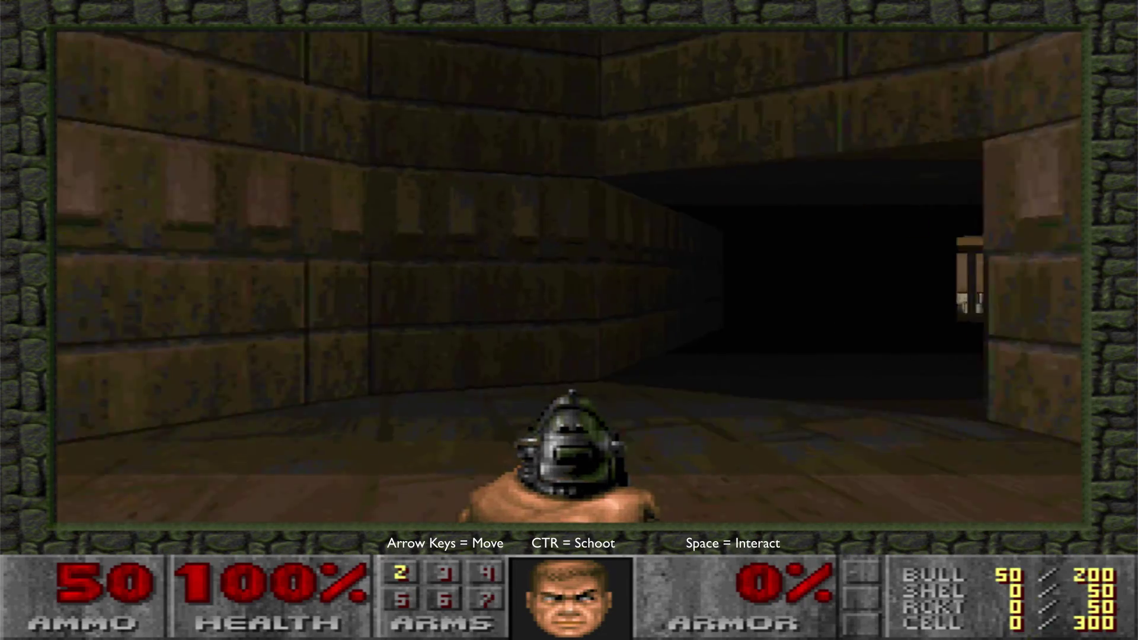
pyautogui.press('Right')
pyautogui.press('Left')
pyautogui.press('Up')
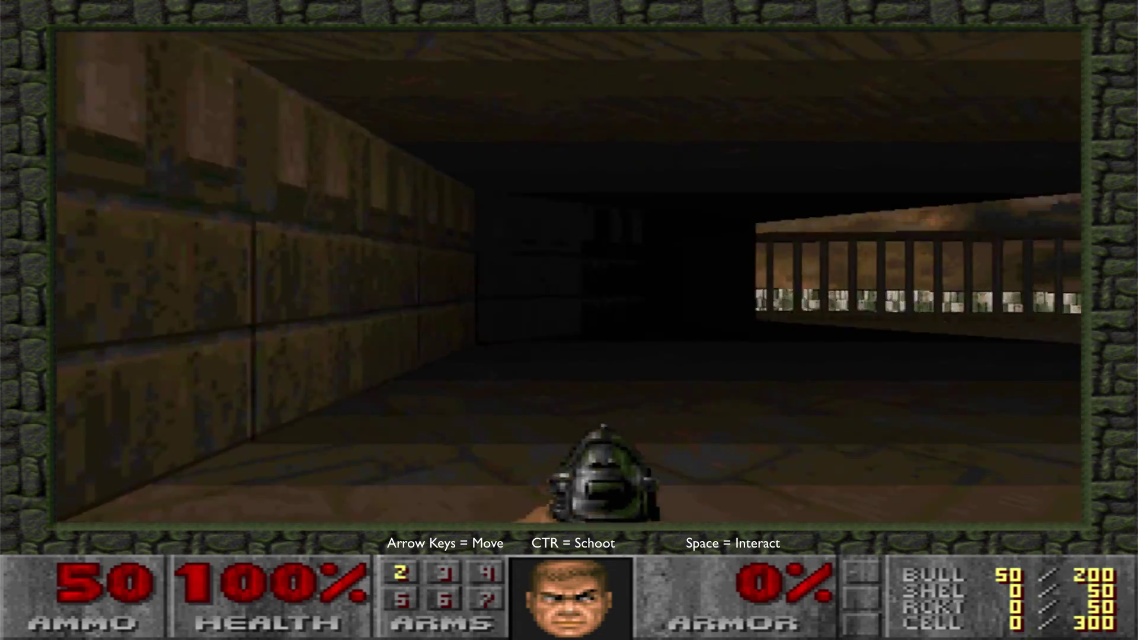
pyautogui.press('Right')
pyautogui.press('Up')
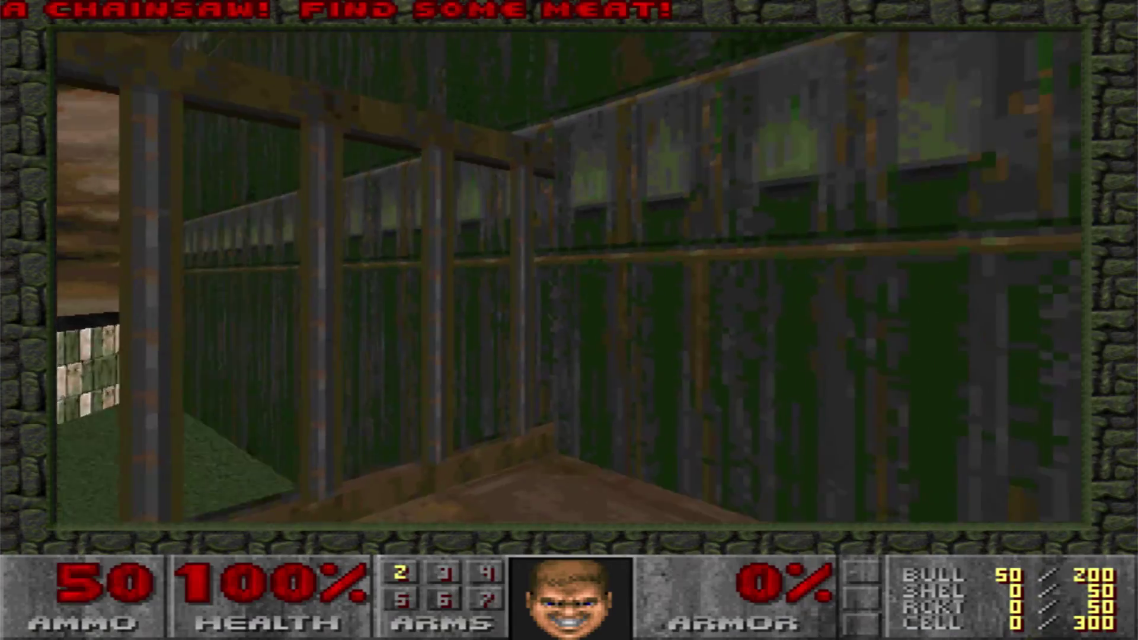
# - Return to the zombie room, chainsaw the zombie and collect its dropped clips
pyautogui.press('Right')
pyautogui.press('Left')
pyautogui.press('Up')
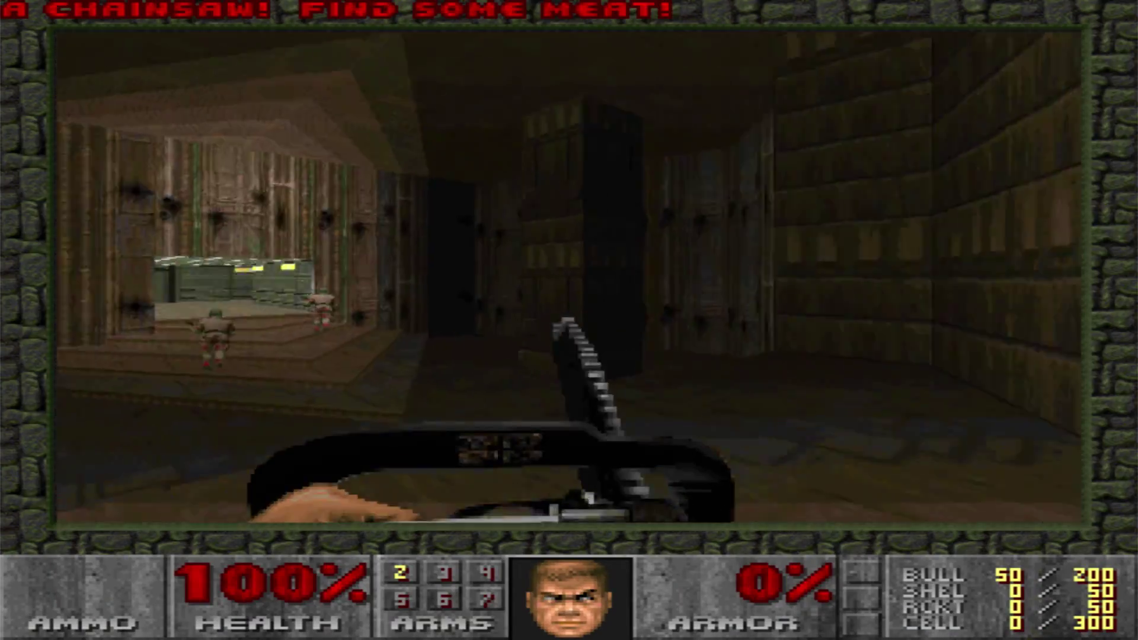
pyautogui.press('Up')
pyautogui.press('ctrl')
pyautogui.press('Right')
pyautogui.press('Up')
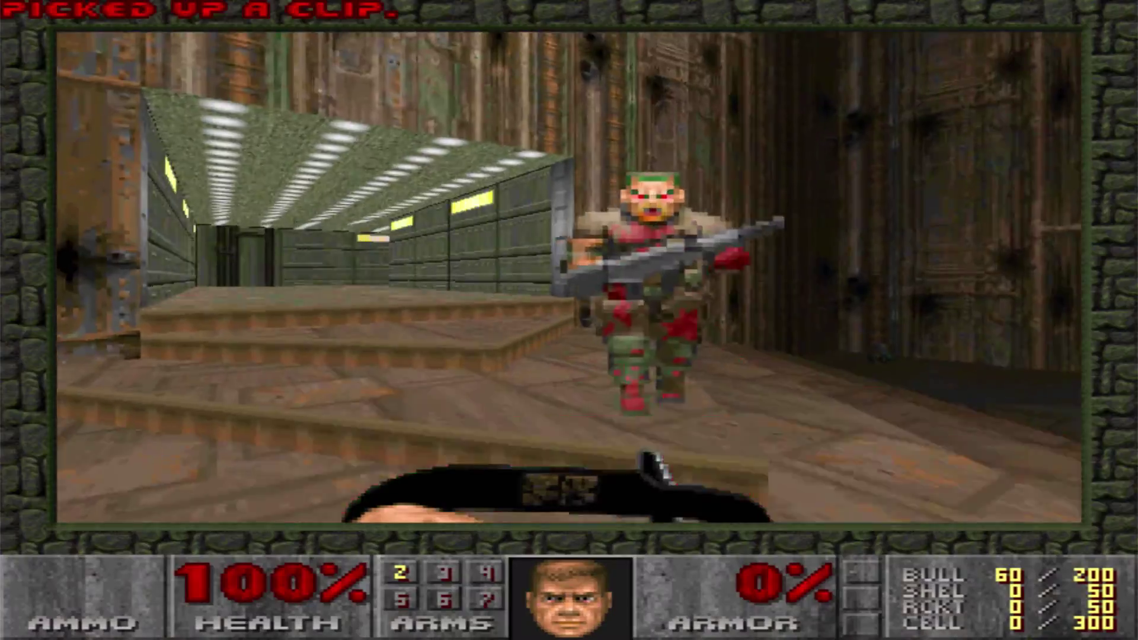
pyautogui.press('Right')
pyautogui.press('Right')
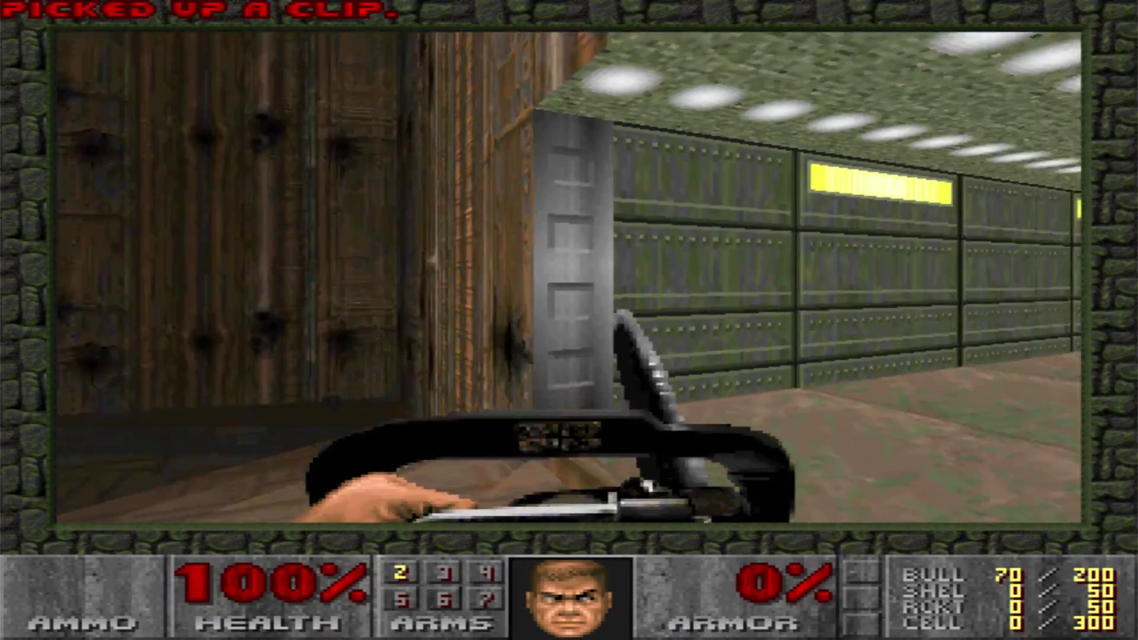
# - Go down the lit corridor, shoot the zombieman and grab its clip
pyautogui.press('Right')
pyautogui.press('Up')
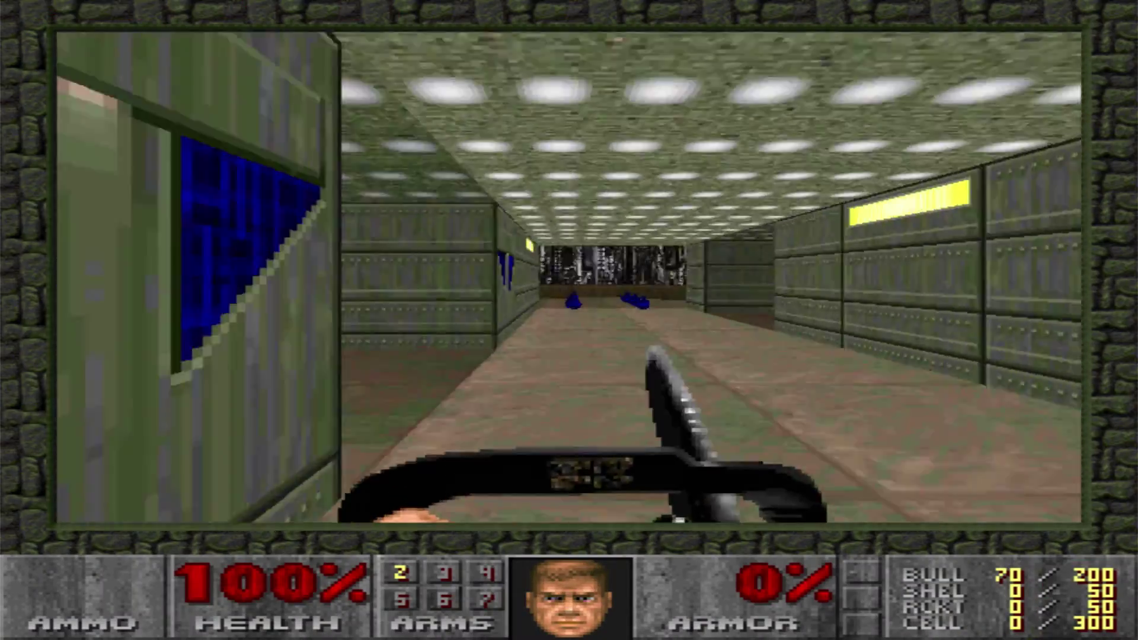
pyautogui.press('Up')
pyautogui.press('Right')
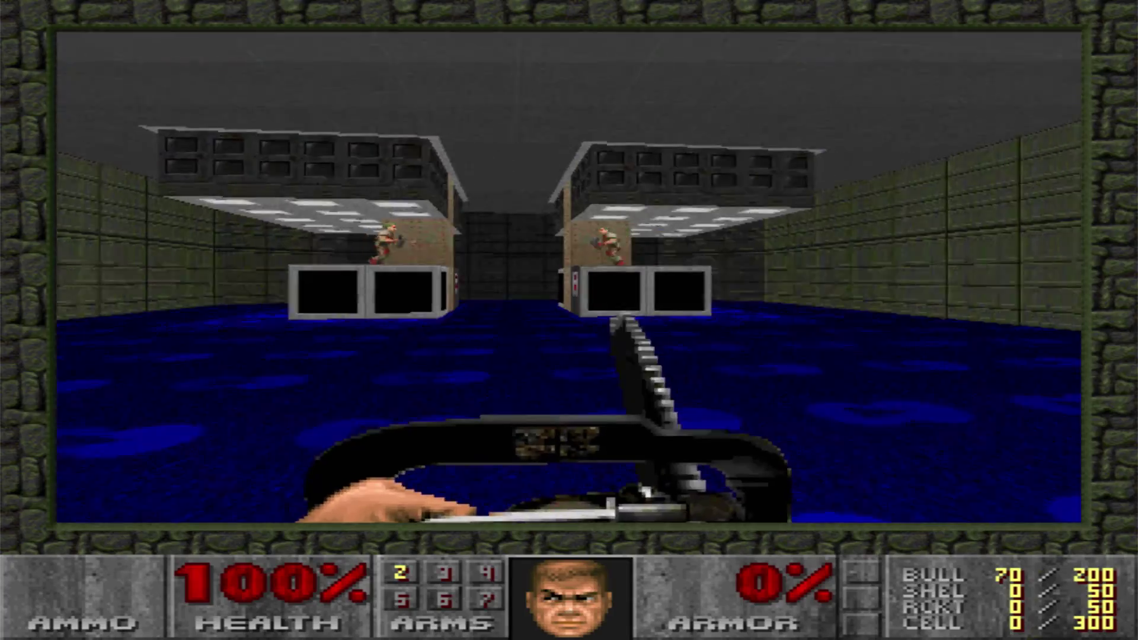
pyautogui.press('Left')
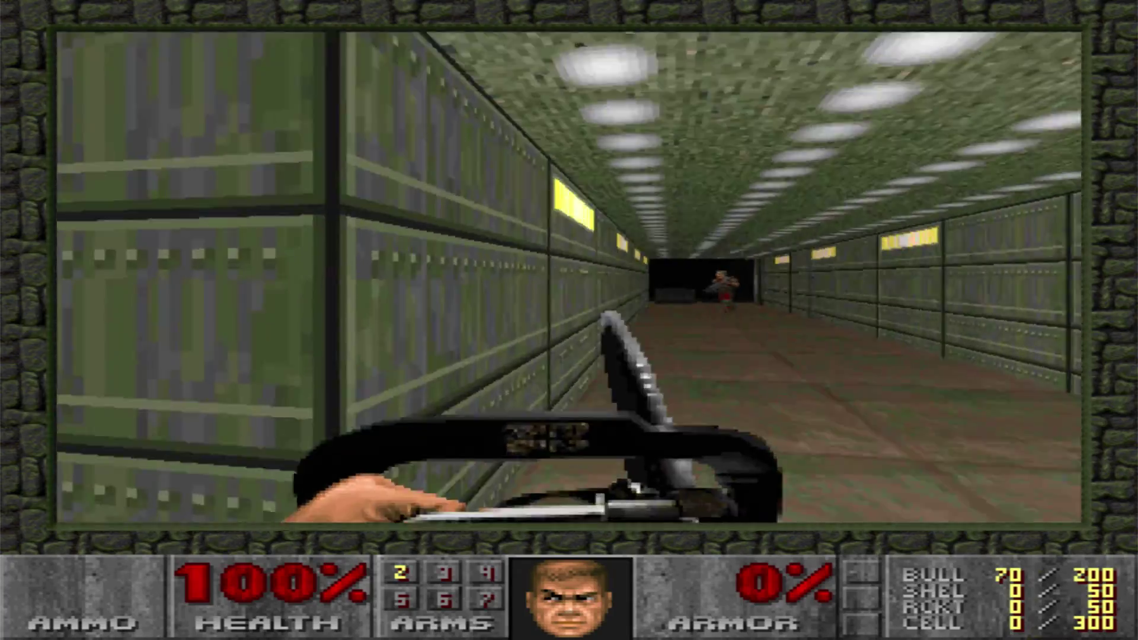
pyautogui.press('Right')
pyautogui.press('Left')
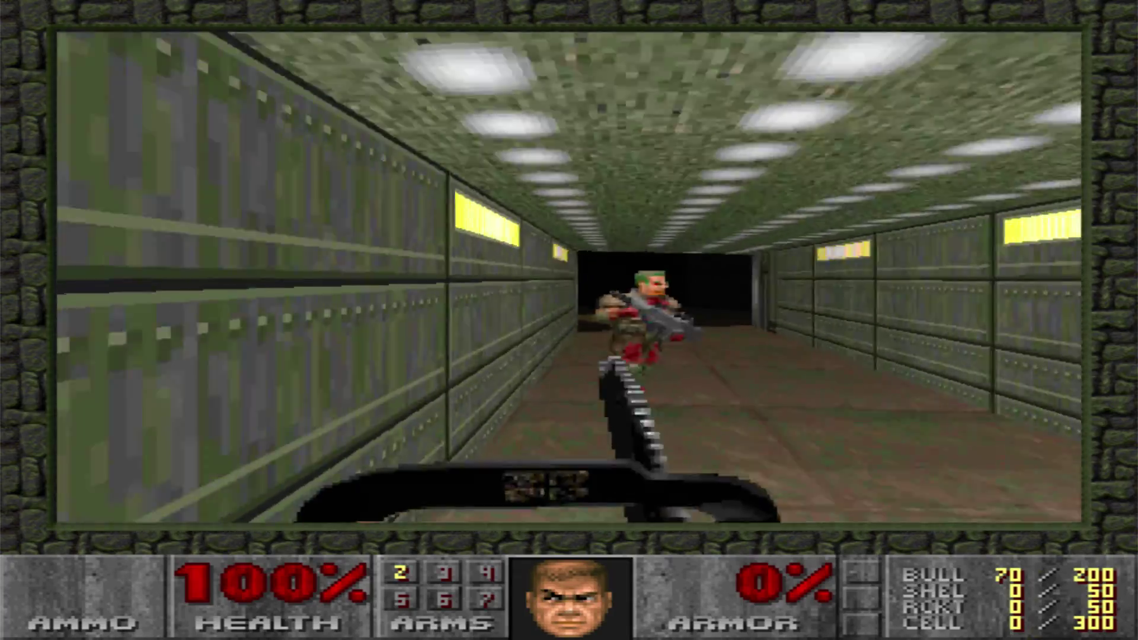
pyautogui.press('ctrl')
pyautogui.press('Right')
pyautogui.press('Up')
# - Ride up to the ledge, chainsaw the shotgun zombie, and take the clip and stimpack
pyautogui.press('Up')
pyautogui.press('Left')
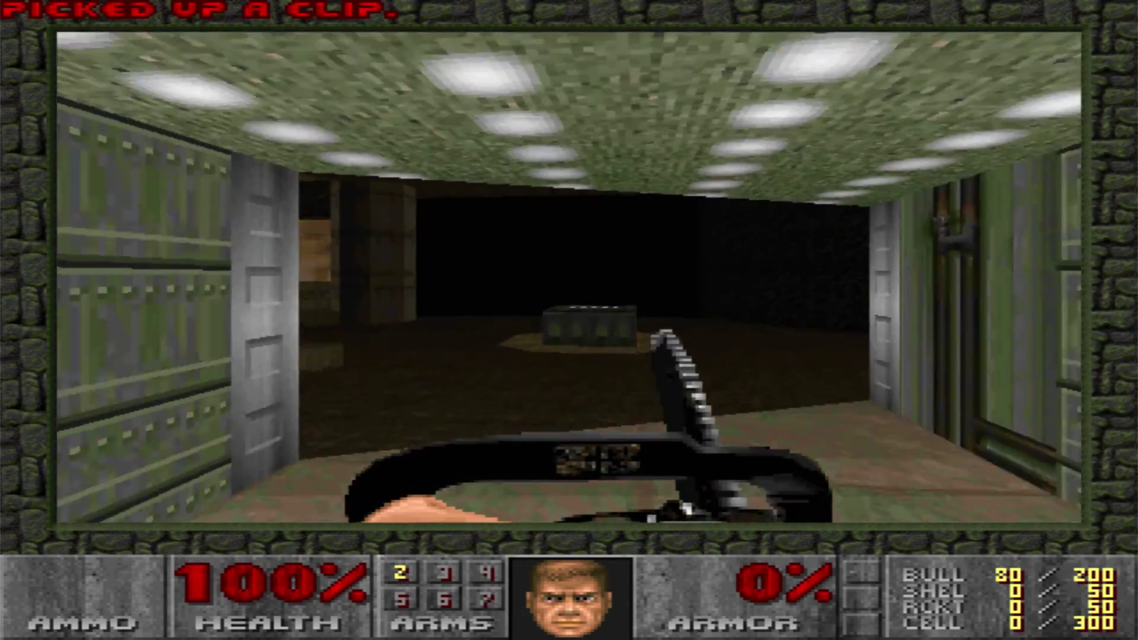
pyautogui.press('Up')
pyautogui.press('Right')
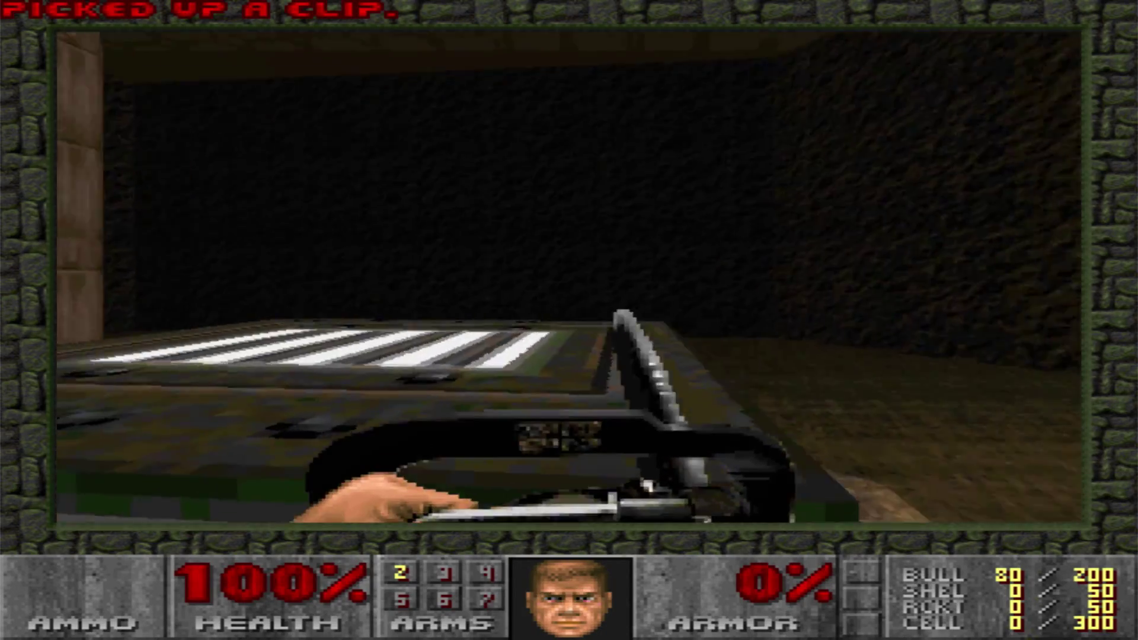
pyautogui.press('Up')
pyautogui.press('space')
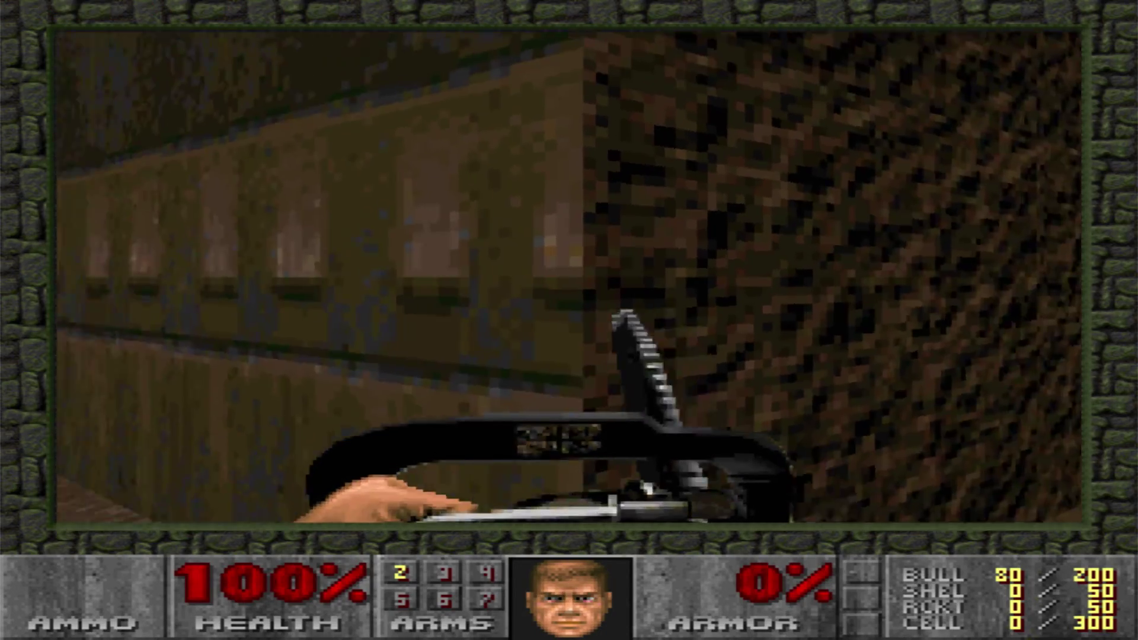
pyautogui.press('Left')
pyautogui.press('ctrl')
pyautogui.press('ctrl')
pyautogui.press('Up')
pyautogui.press('Left')
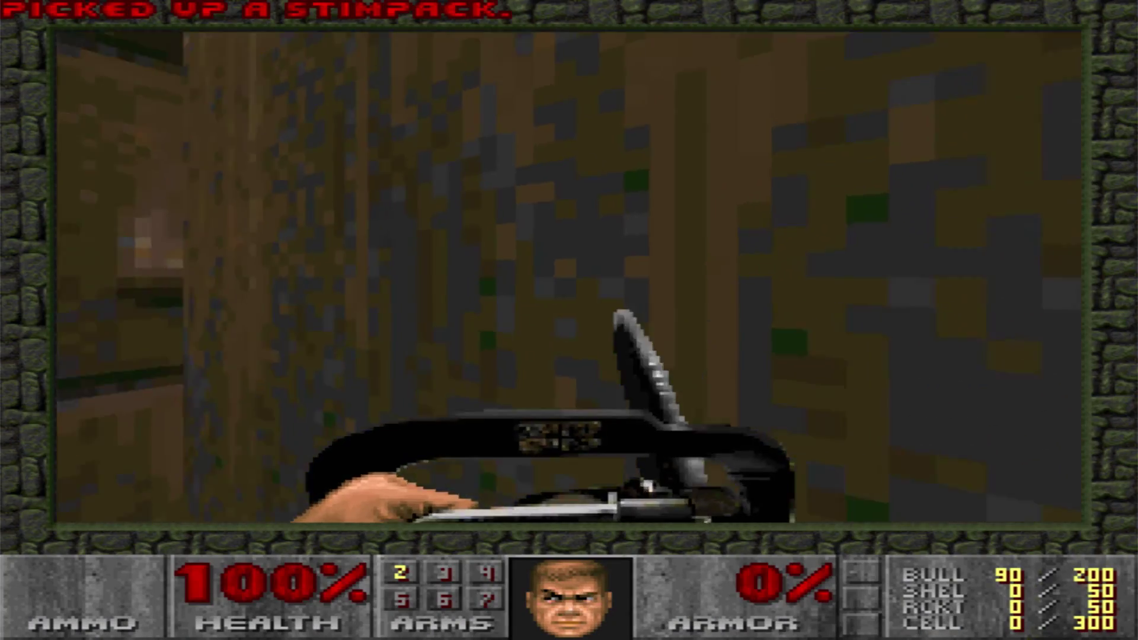
# - Walk down the corridor to the wall and bring up the Doom II main menu
pyautogui.press('Left')
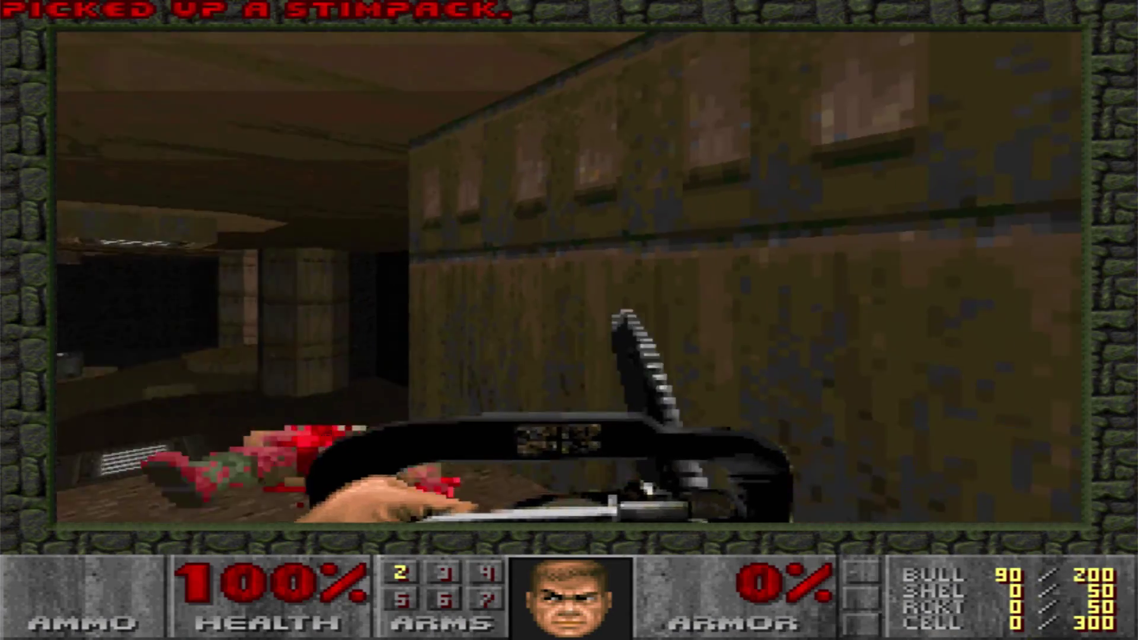
pyautogui.press('Right')
pyautogui.press('Up')
pyautogui.press('Escape')
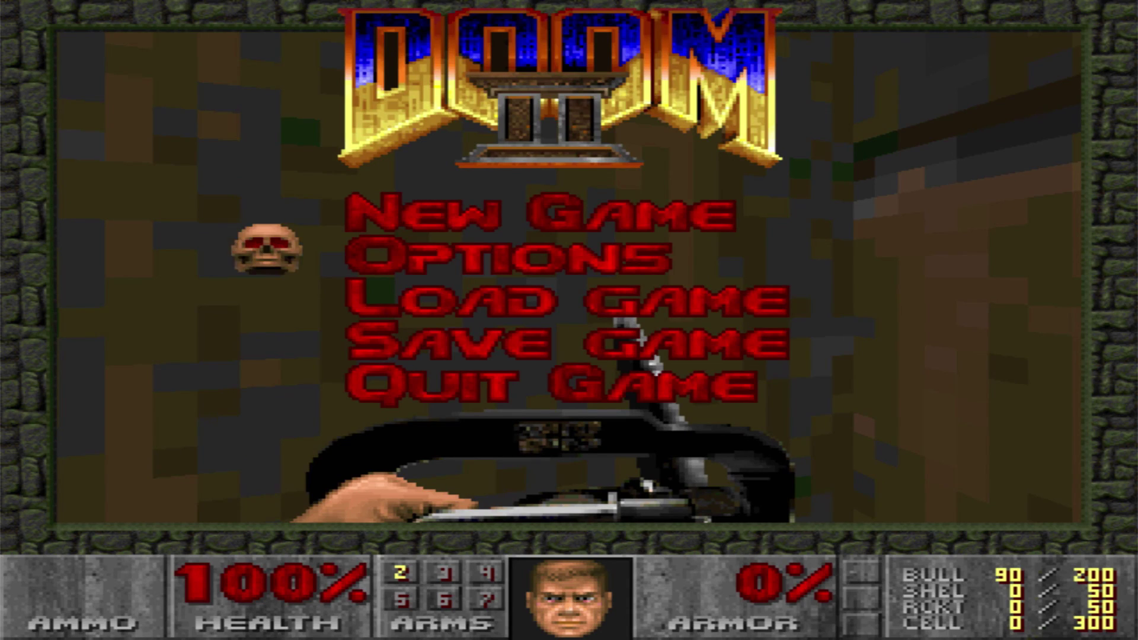